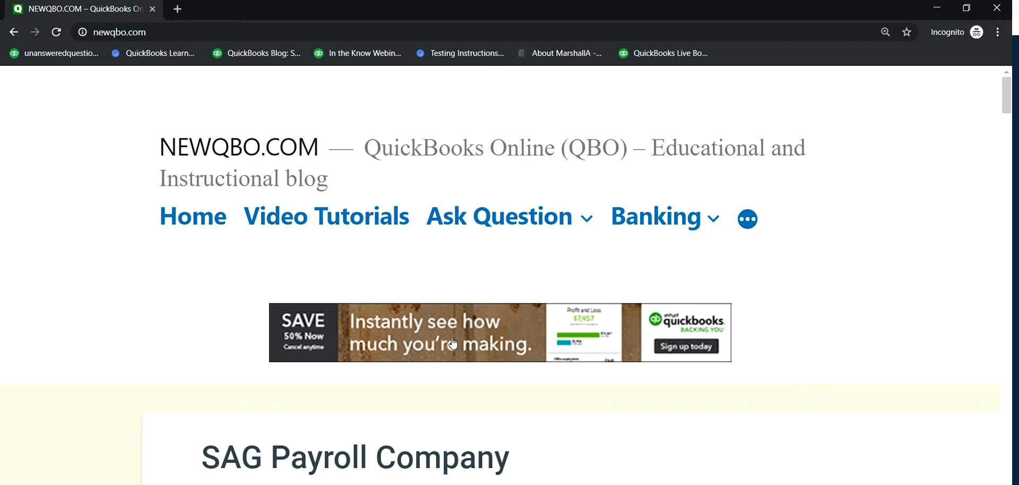
Step: Open the QuickBooks offer from the promotional banner and dismiss the 30-day free trial pop-up
click(427, 336)
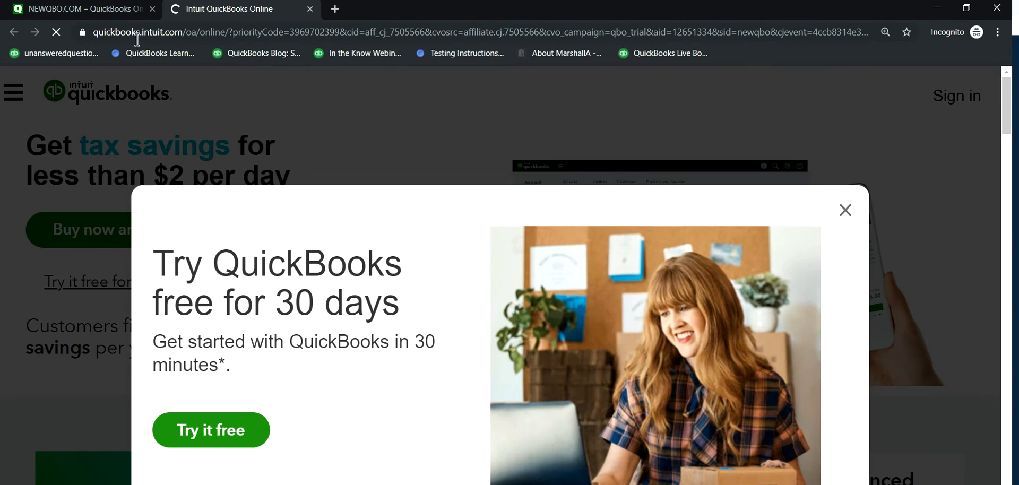
click(846, 210)
Step: Review the Simple Start, Essentials, Plus and Advanced plan prices, the discount and the free-trial offer, declining the live chat
scroll(632, 318, down, 5)
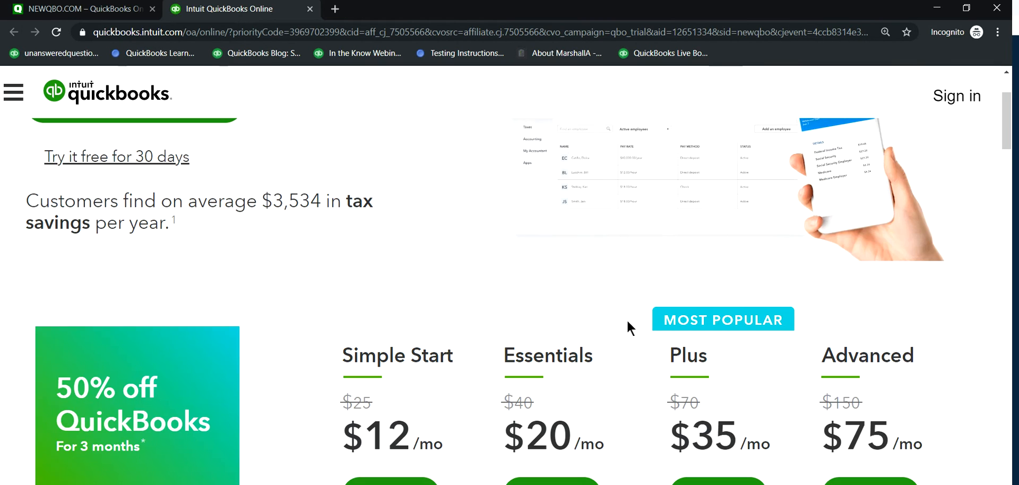
scroll(649, 380, up, 2)
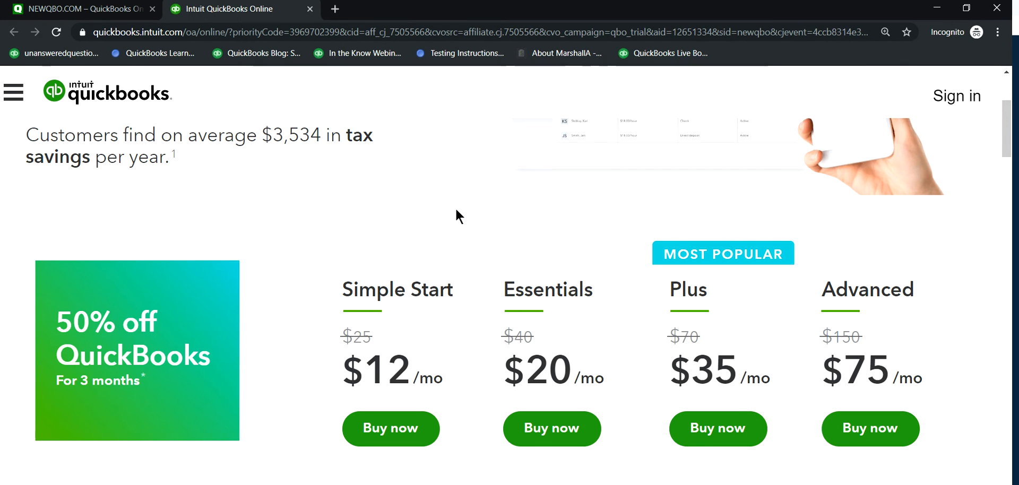
scroll(454, 218, up, 1)
scroll(444, 224, up, 2)
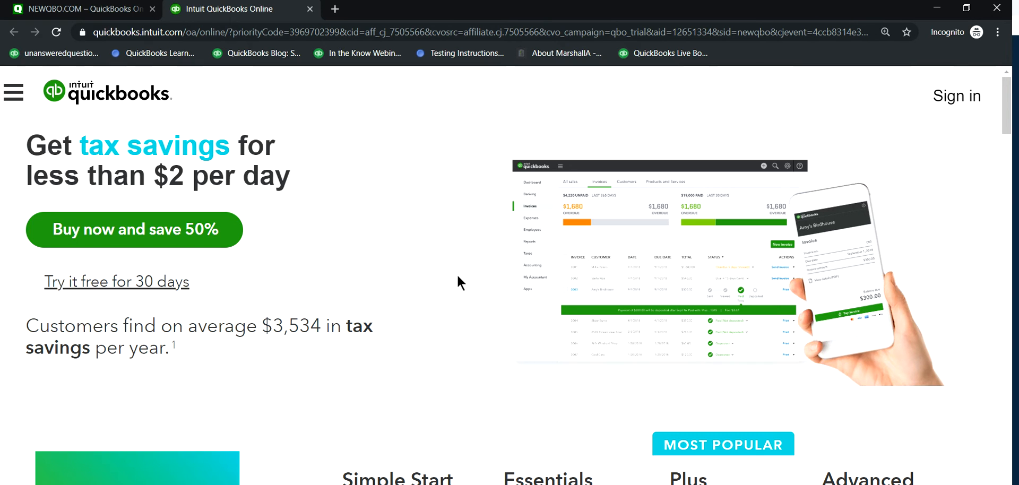
scroll(224, 271, down, 2)
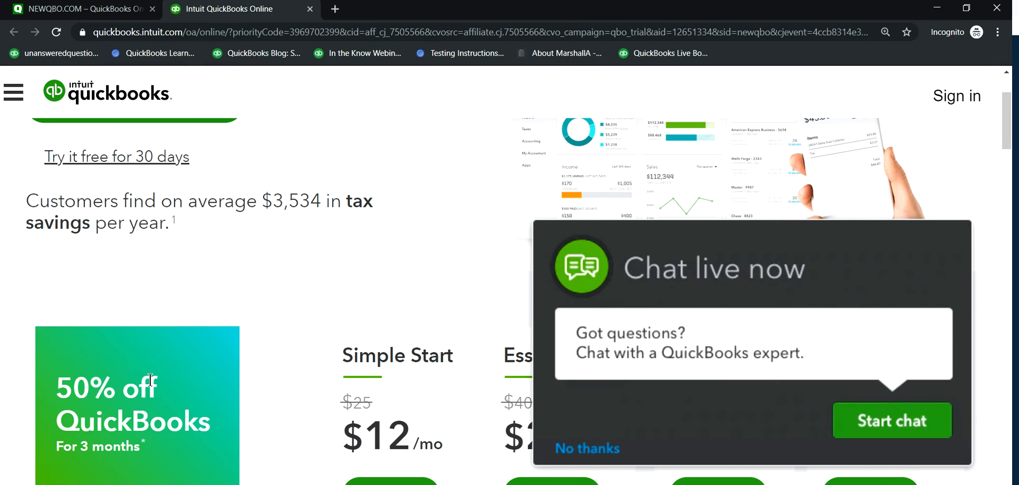
click(583, 456)
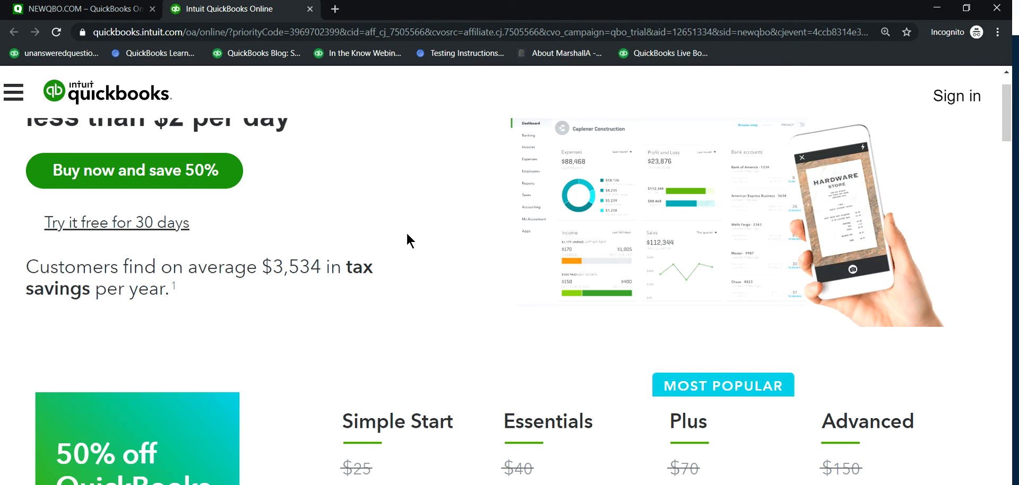
scroll(306, 314, down, 1)
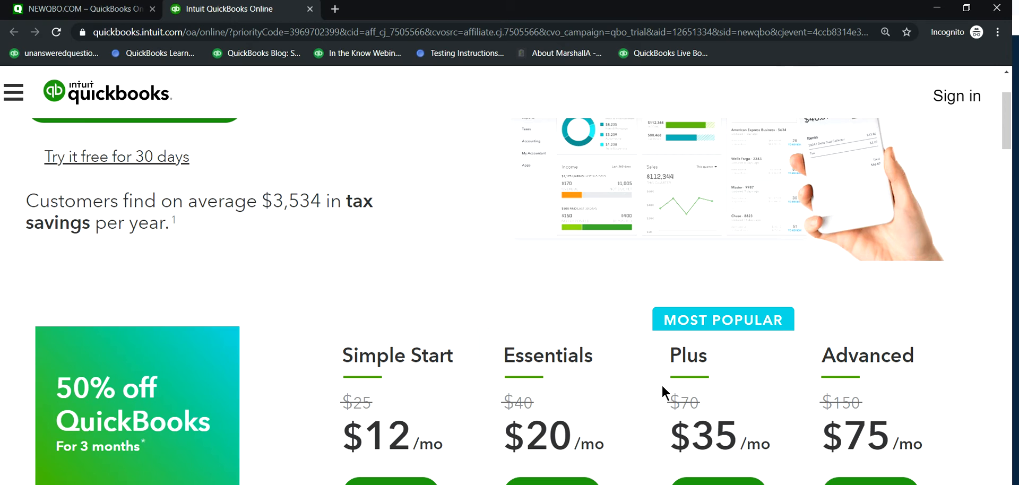
scroll(870, 430, down, 1)
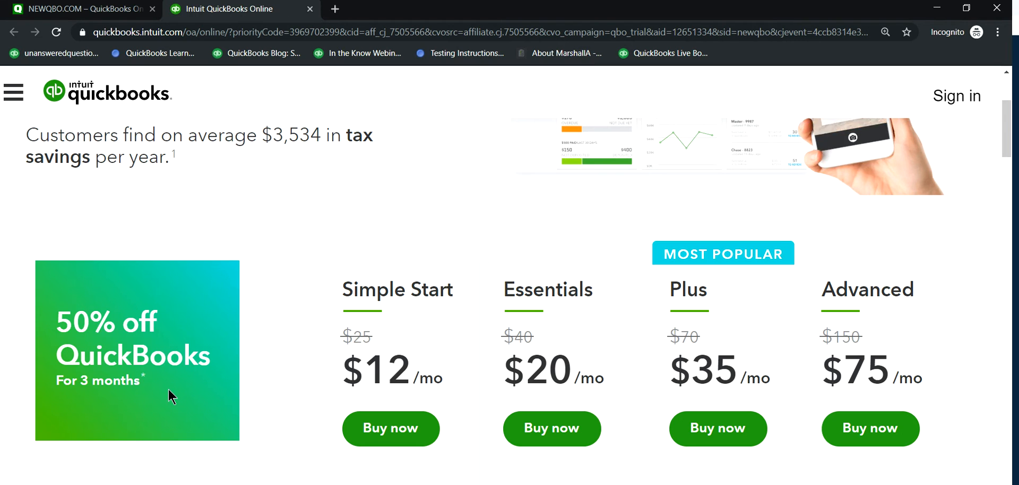
scroll(213, 395, up, 2)
scroll(220, 396, up, 3)
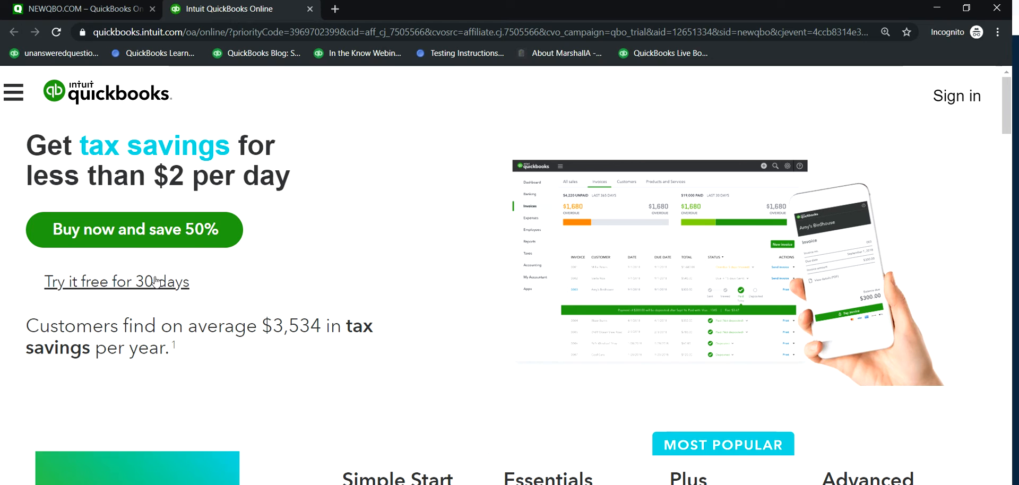
scroll(215, 286, down, 1)
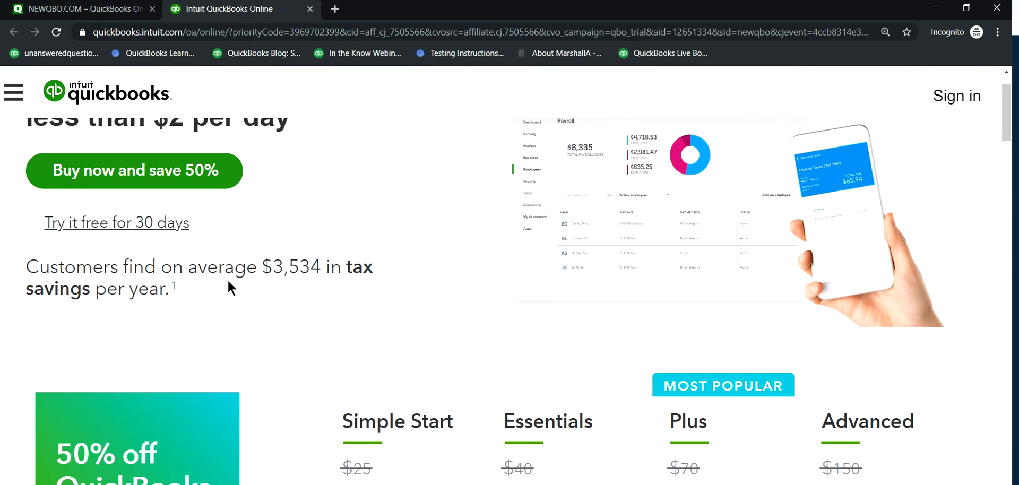
scroll(228, 265, up, 1)
scroll(269, 310, down, 3)
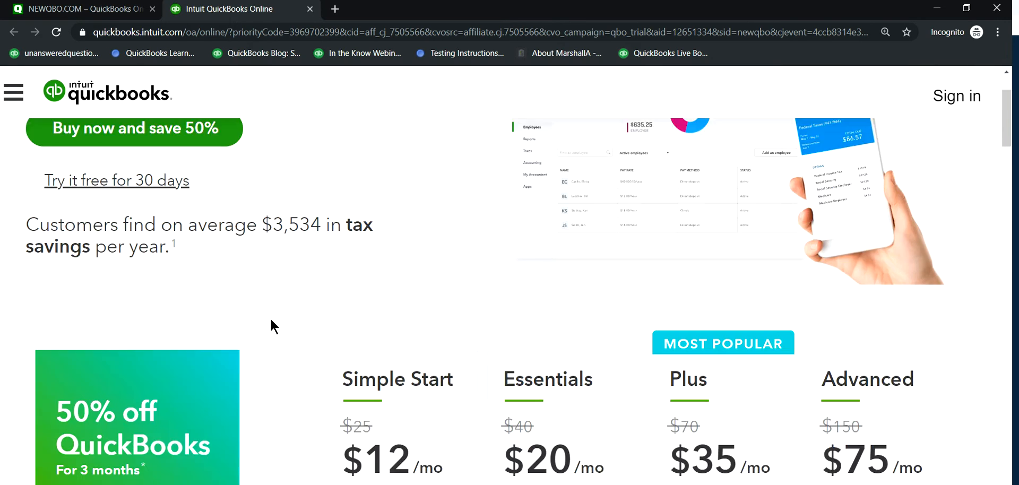
scroll(256, 371, up, 1)
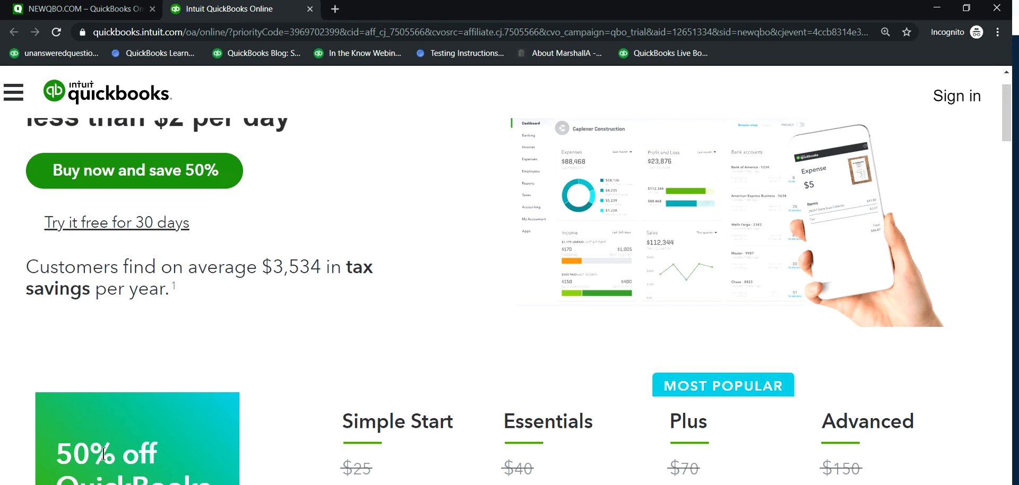
scroll(127, 457, down, 1)
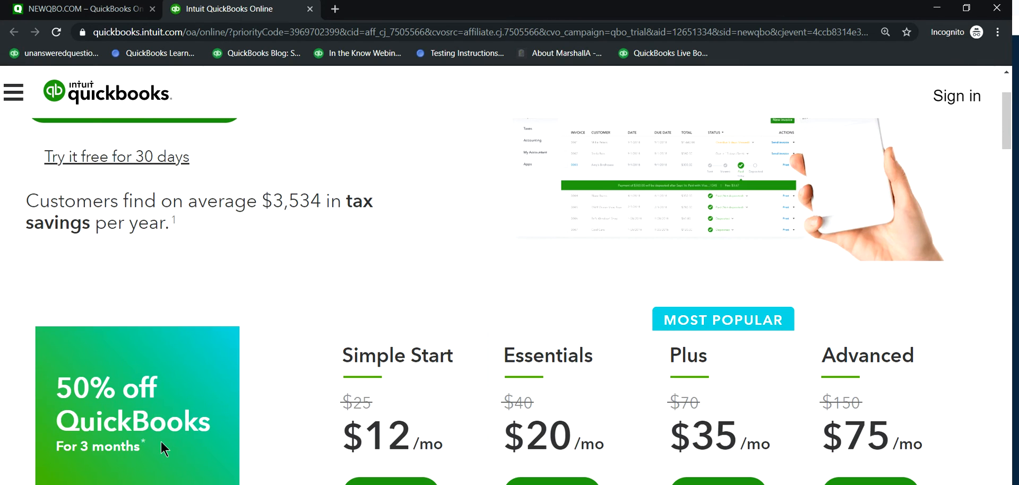
scroll(256, 407, up, 1)
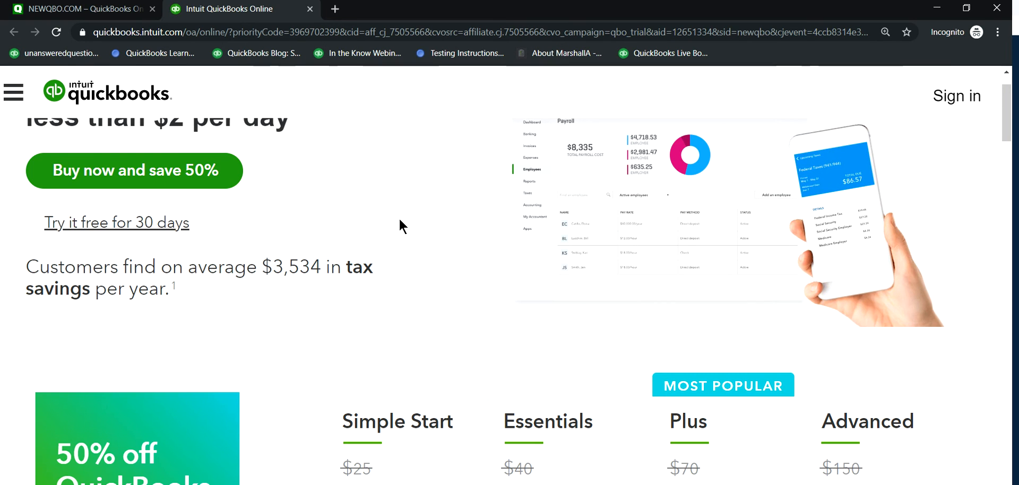
scroll(305, 311, down, 1)
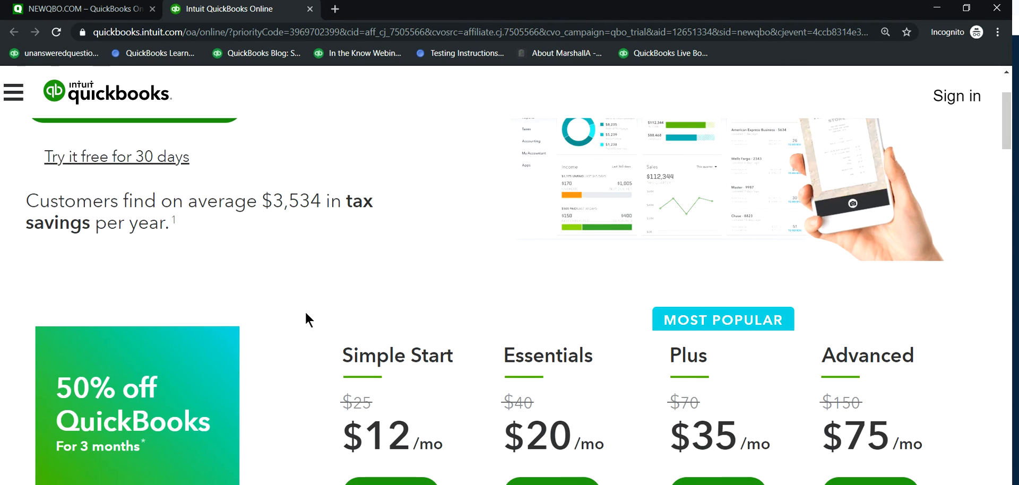
scroll(303, 312, up, 1)
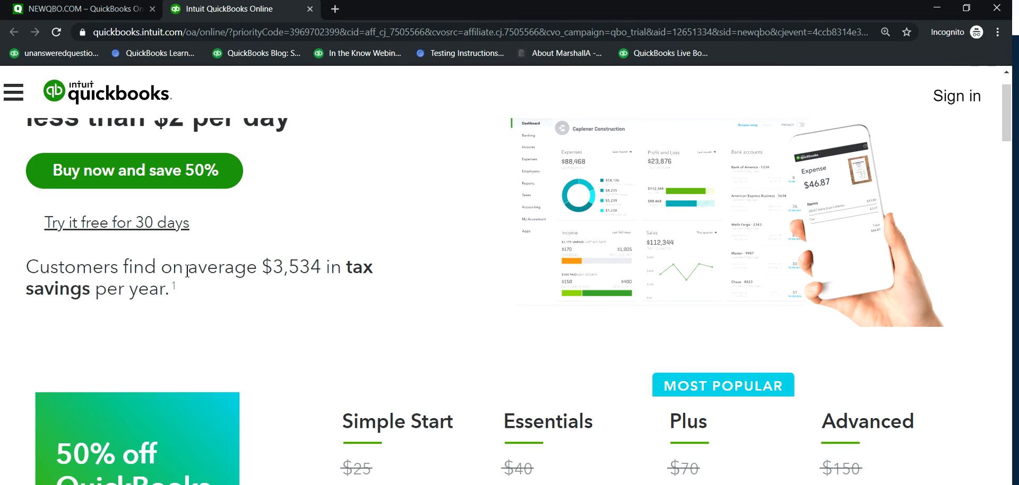
Step: Start the 30-day free trial sign-up and choose to sign in to add a company to an existing account
click(130, 227)
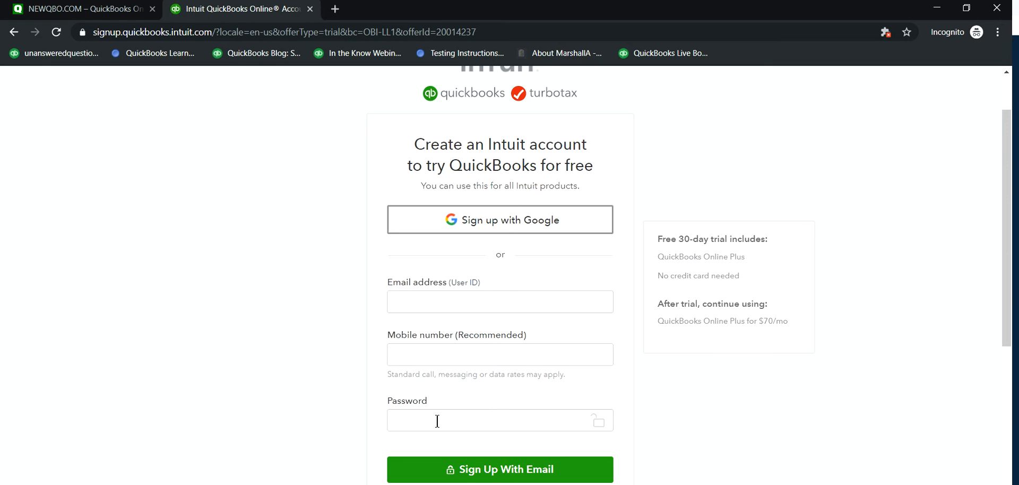
scroll(624, 434, down, 1)
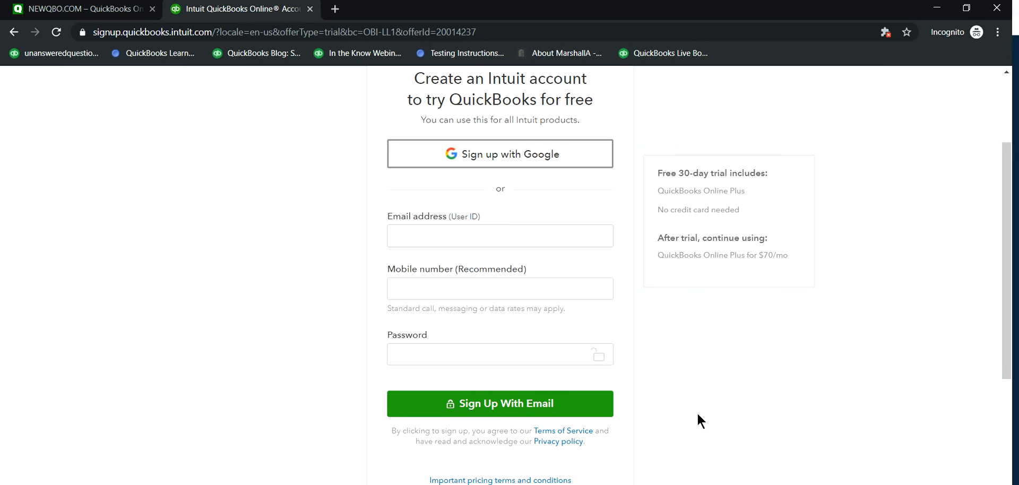
scroll(697, 415, down, 1)
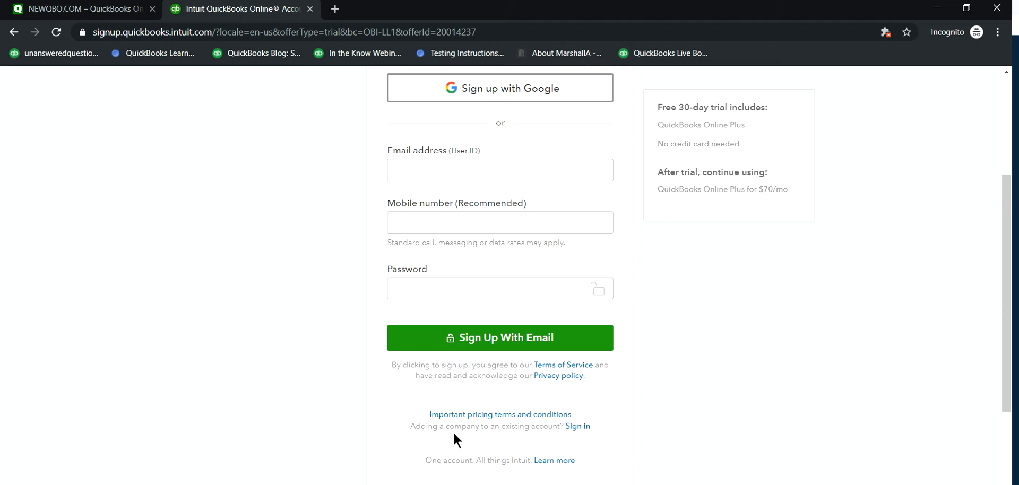
click(578, 426)
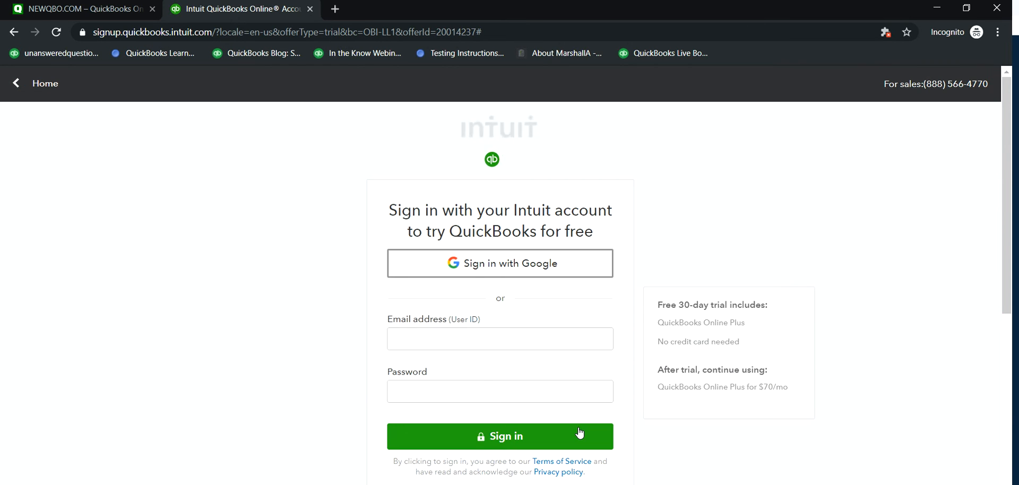
Step: Sign in with the existing Intuit account's email address and password, and continue with the trial instead of buying
click(444, 339)
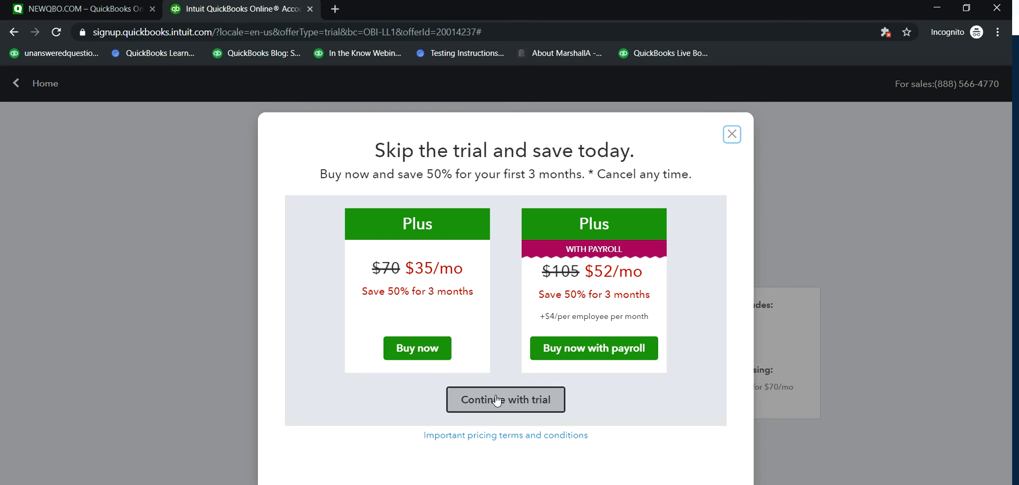
click(529, 405)
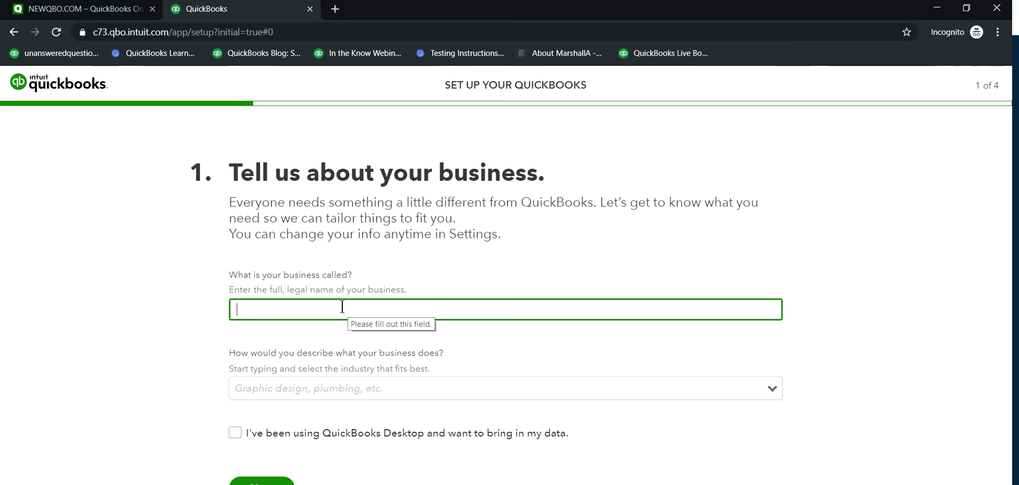
Step: Enter James NewCo as the legal name of the business
text(James)
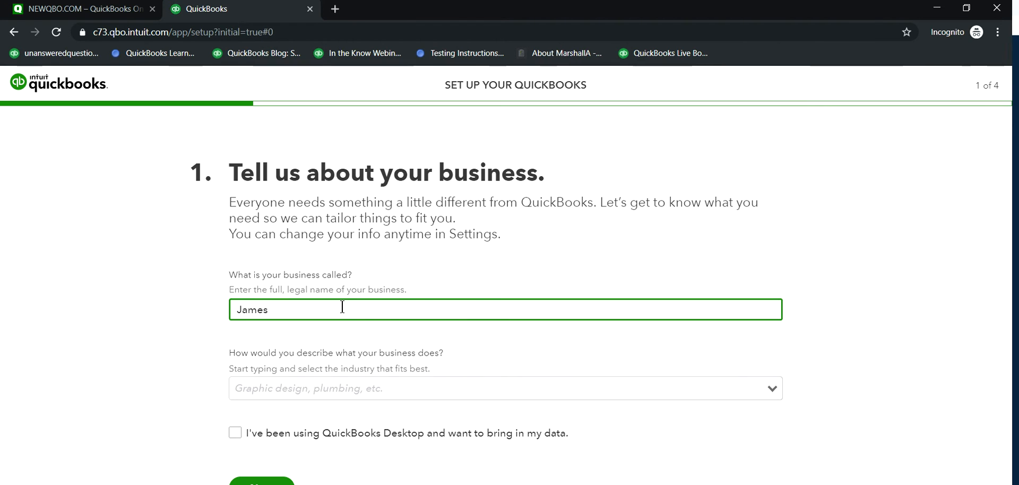
text( NewCo)
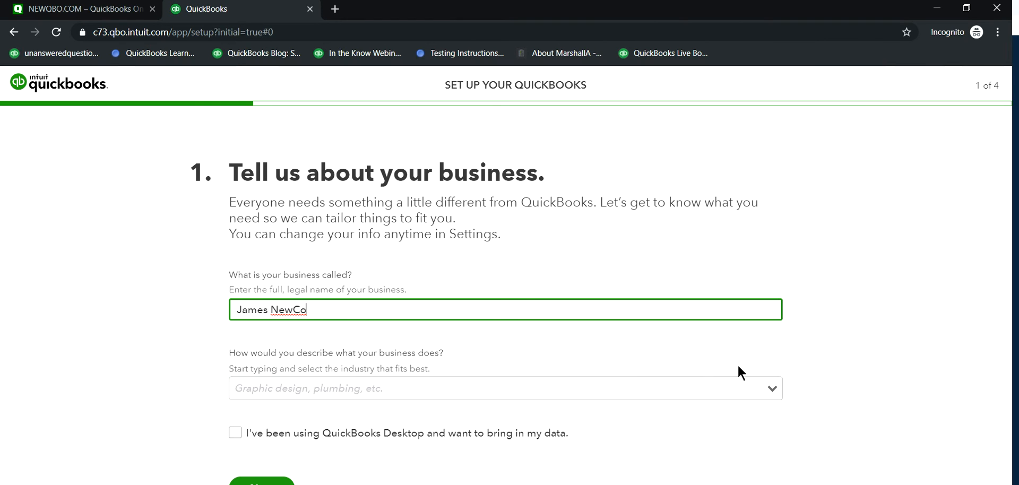
Step: Set the business industry to Manufacturing and continue to the second setup question
click(773, 389)
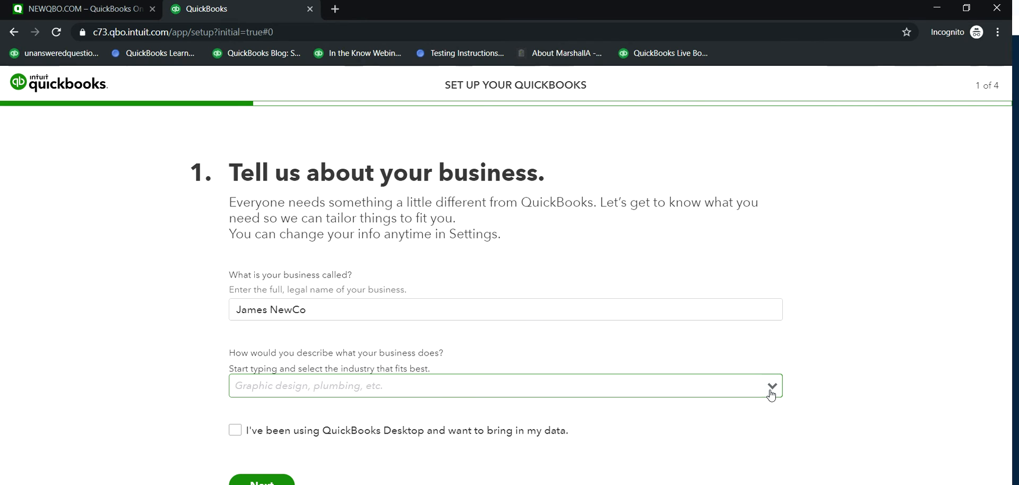
click(772, 392)
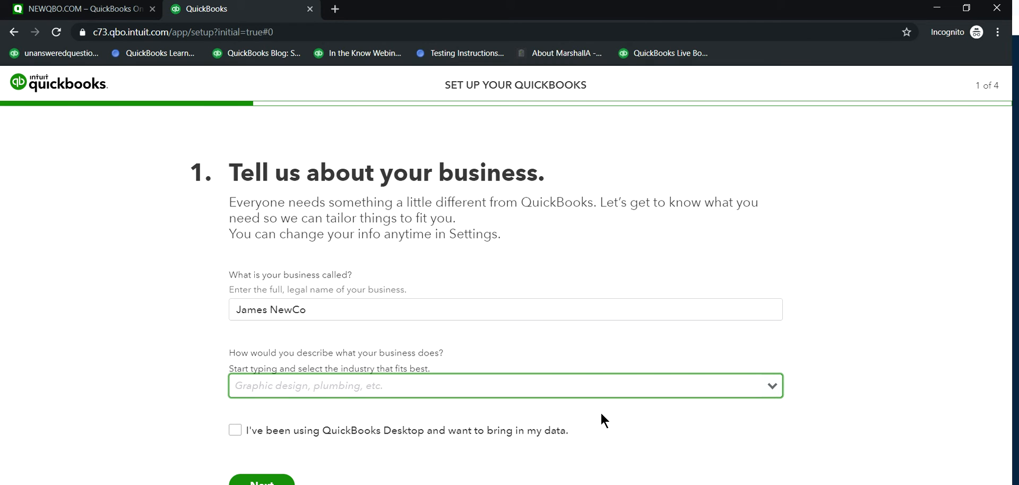
text(Man)
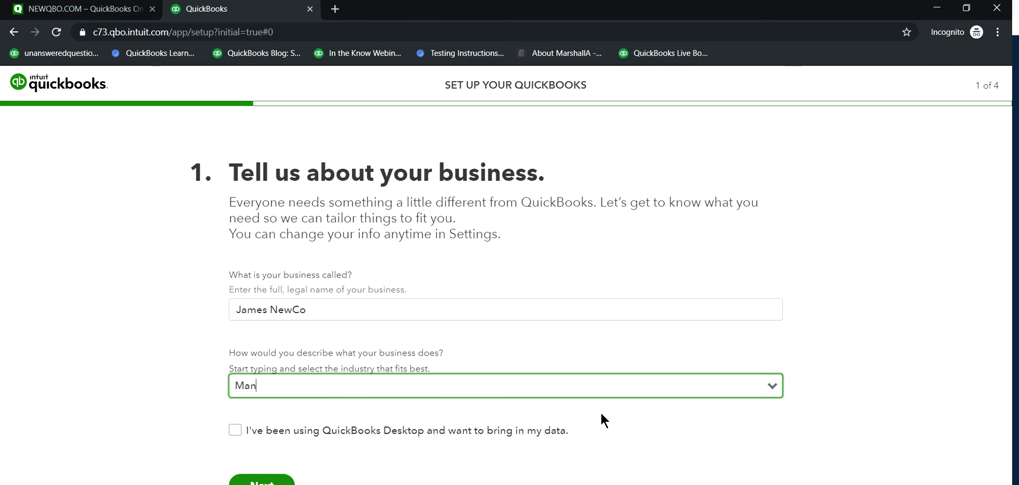
text(u)
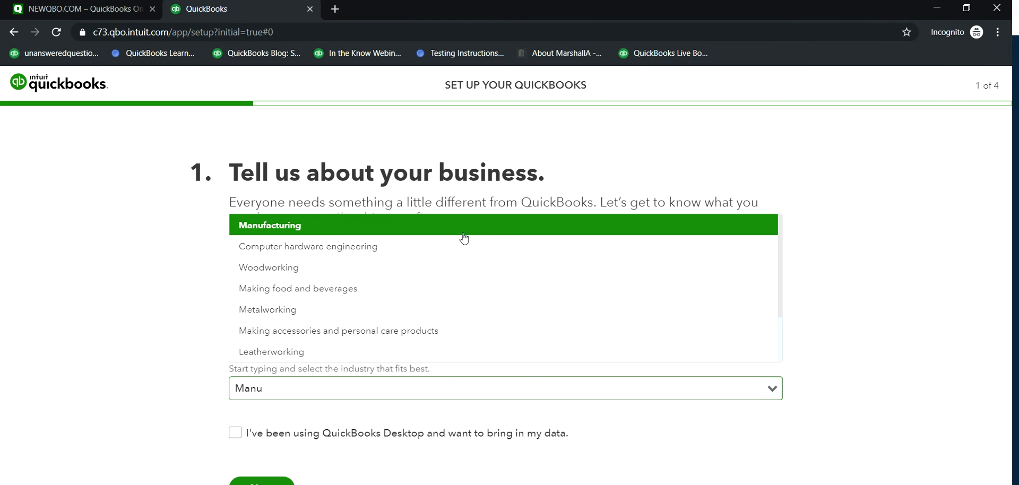
click(464, 237)
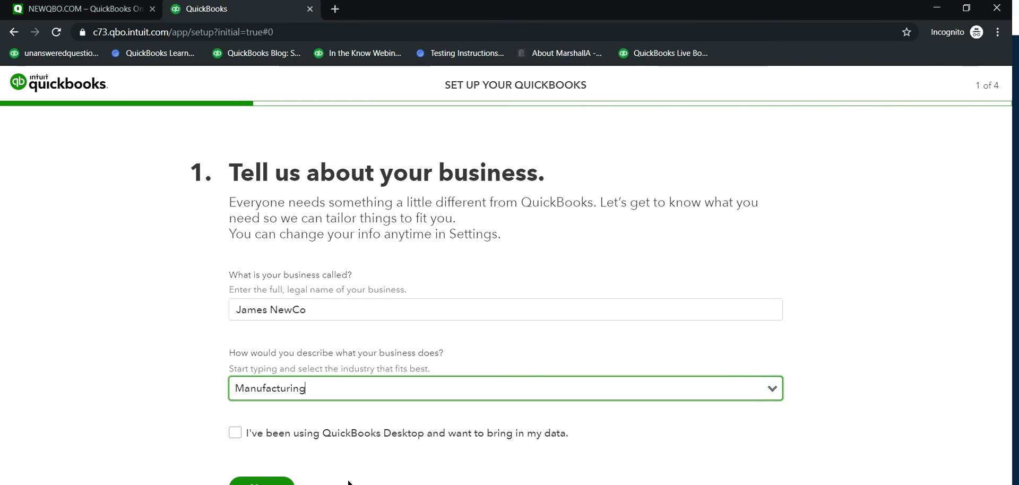
click(262, 482)
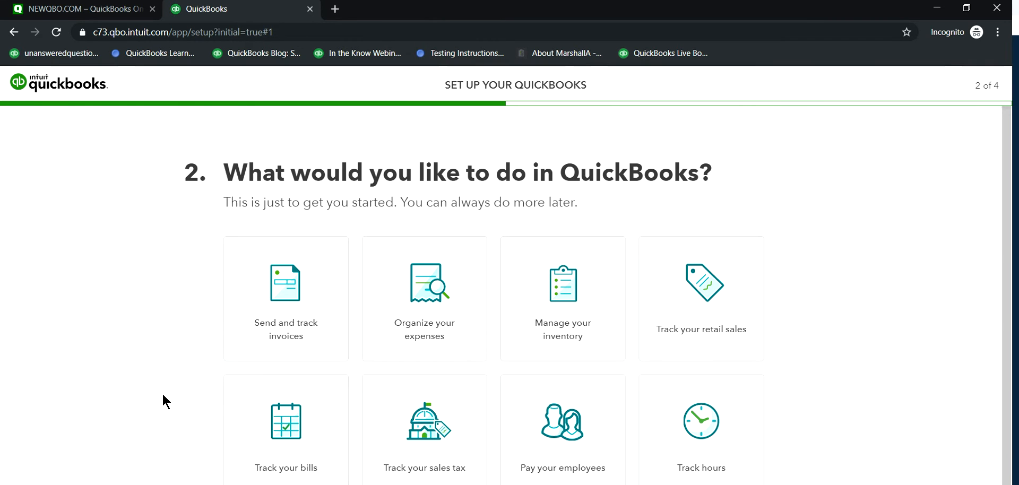
Step: Proceed past the question about what to do in QuickBooks without selecting any activity
scroll(162, 397, down, 1)
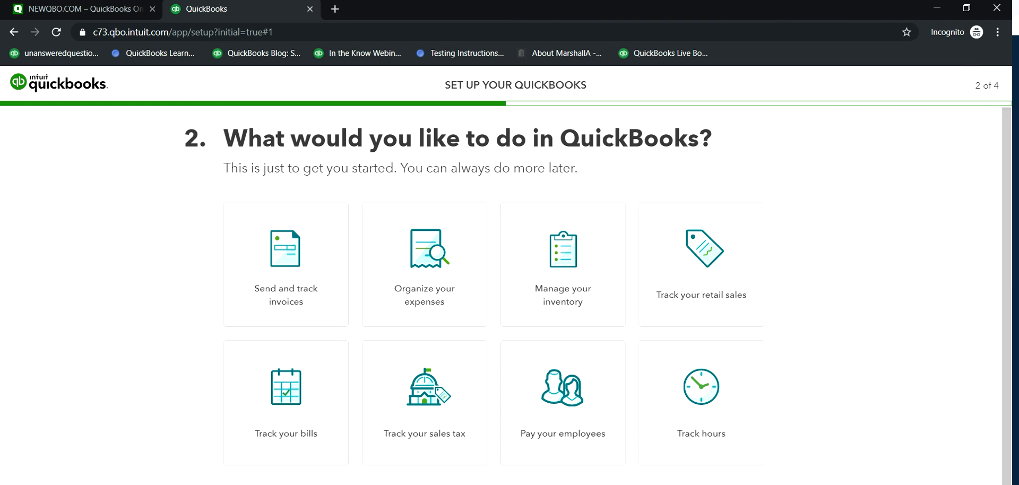
click(971, 484)
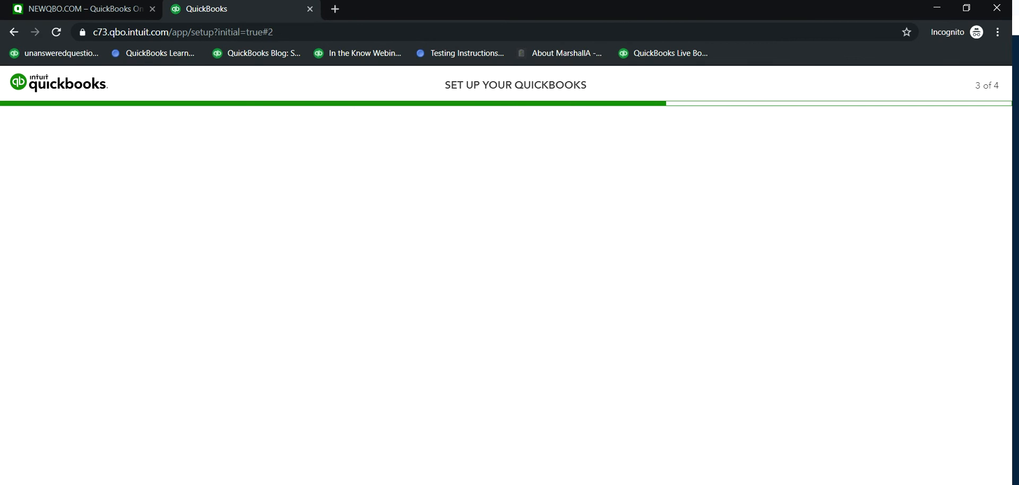
Step: Select "It's something else" as the role at the business
scroll(645, 425, down, 1)
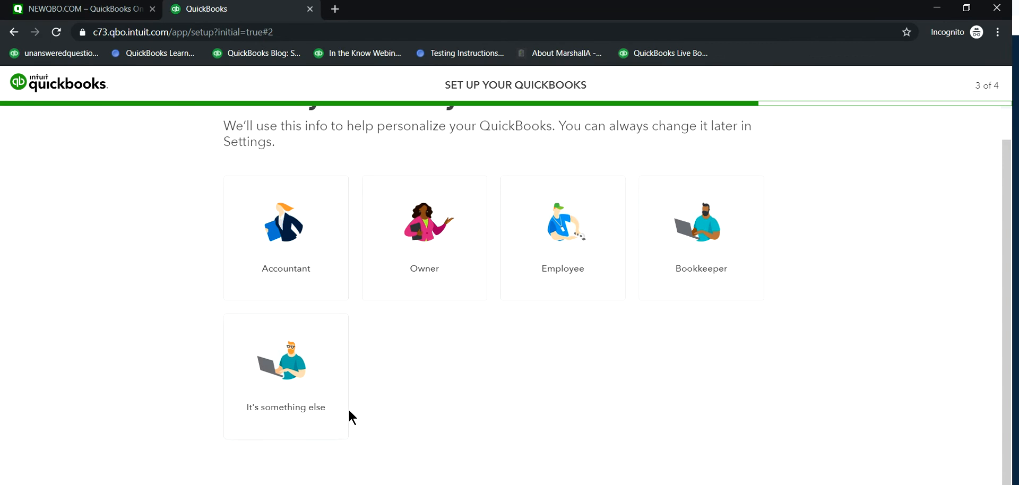
scroll(351, 414, up, 1)
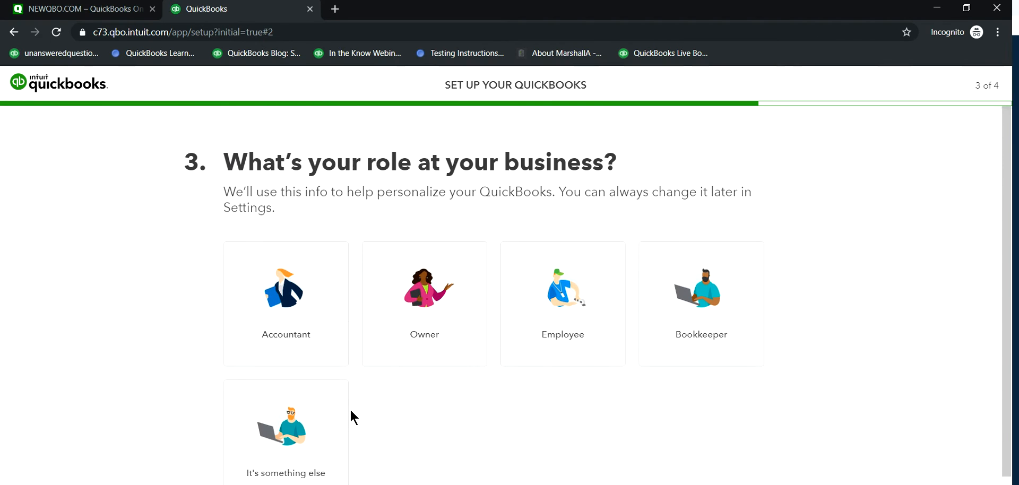
click(283, 431)
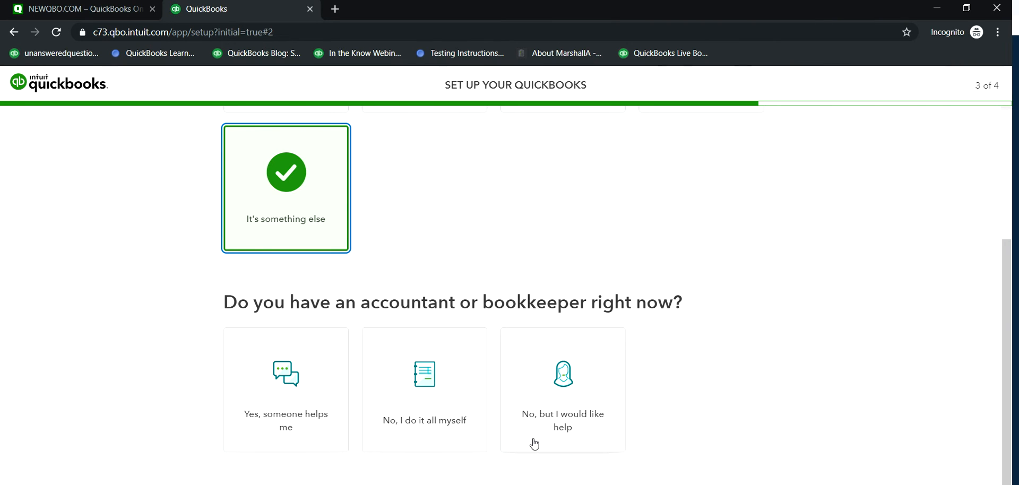
Step: Answer "No, I do it all myself" for the accountant question and finish the setup with Cash / Check as the only payment method
click(423, 386)
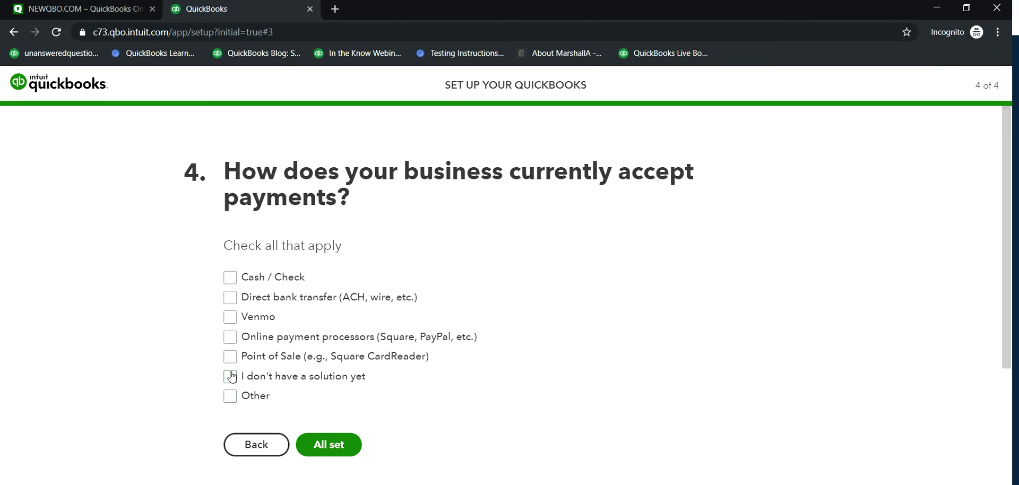
click(232, 402)
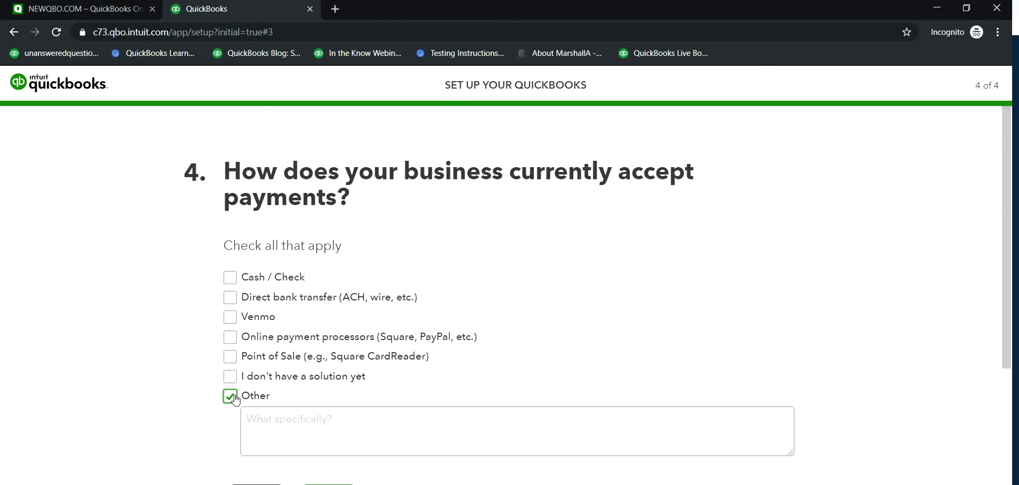
click(229, 285)
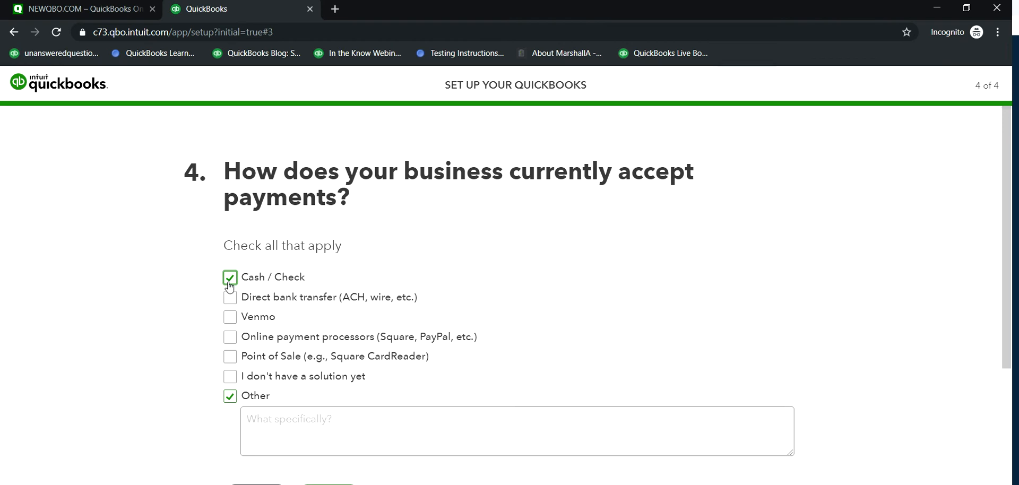
click(231, 397)
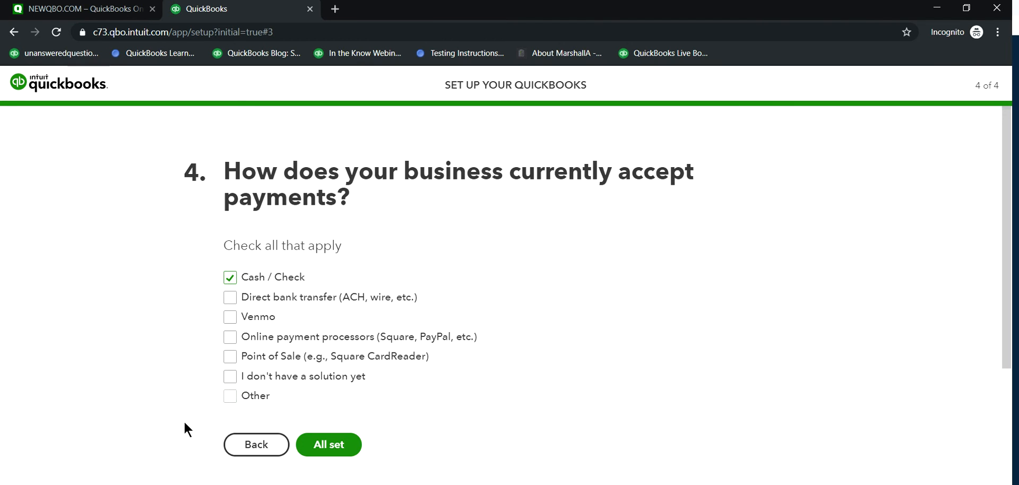
click(325, 446)
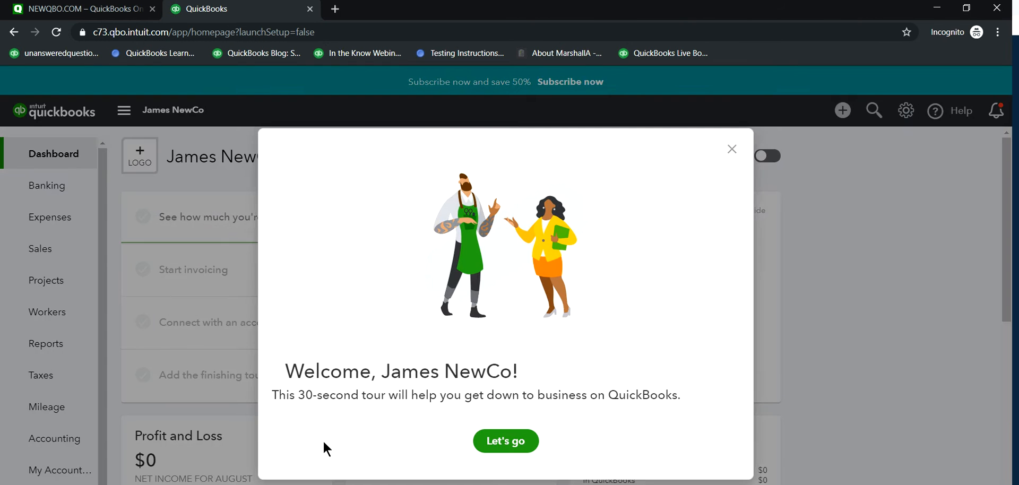
Step: Go through the welcome tour to its "Get set up" page and dismiss it
click(503, 441)
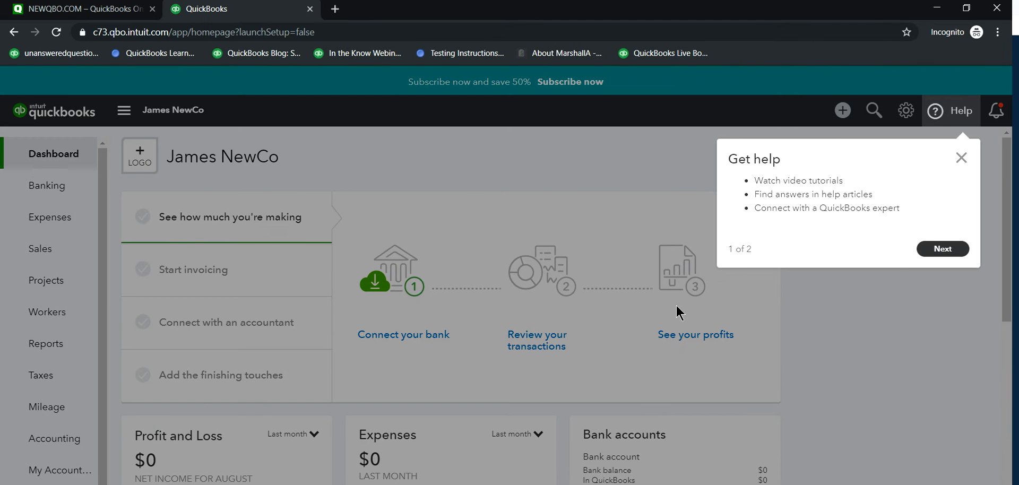
click(942, 250)
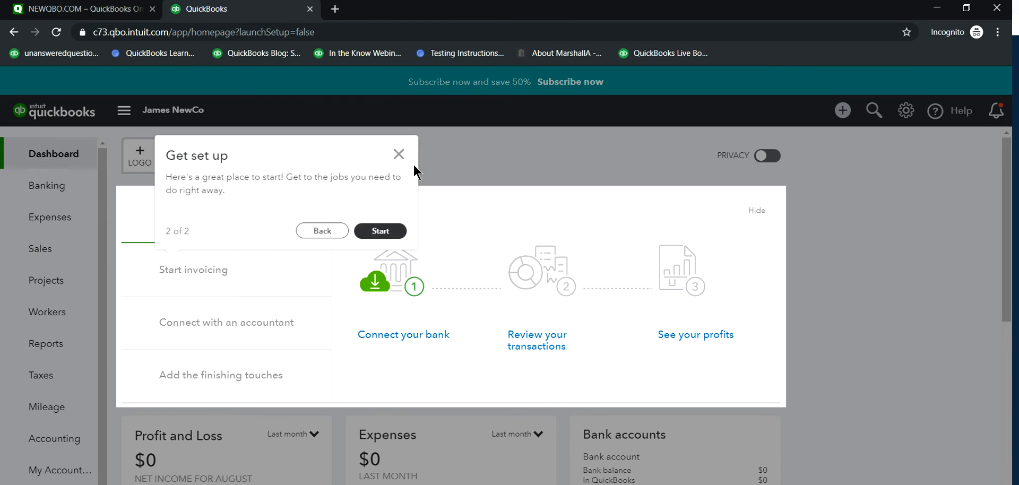
click(400, 158)
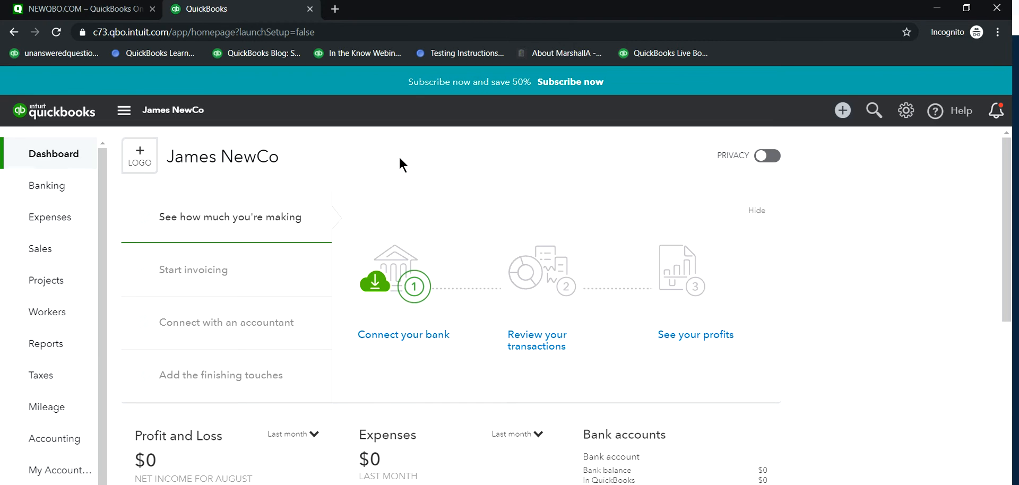
Step: Rename the company to NEWQBO.COM Adv in the account settings, save the change and return to the dashboard
click(212, 164)
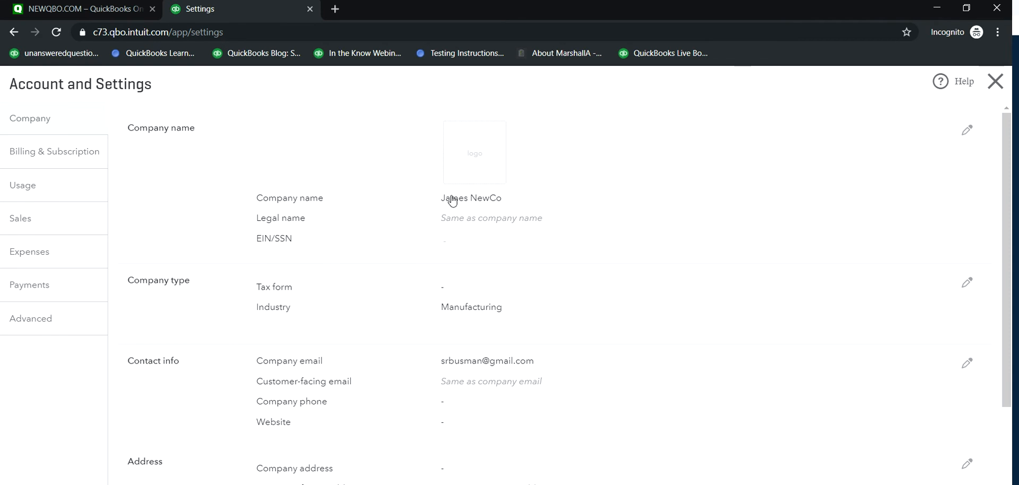
click(455, 204)
click(528, 199)
key(BackSpace)
key(BackSpace)
key(BackSpace)
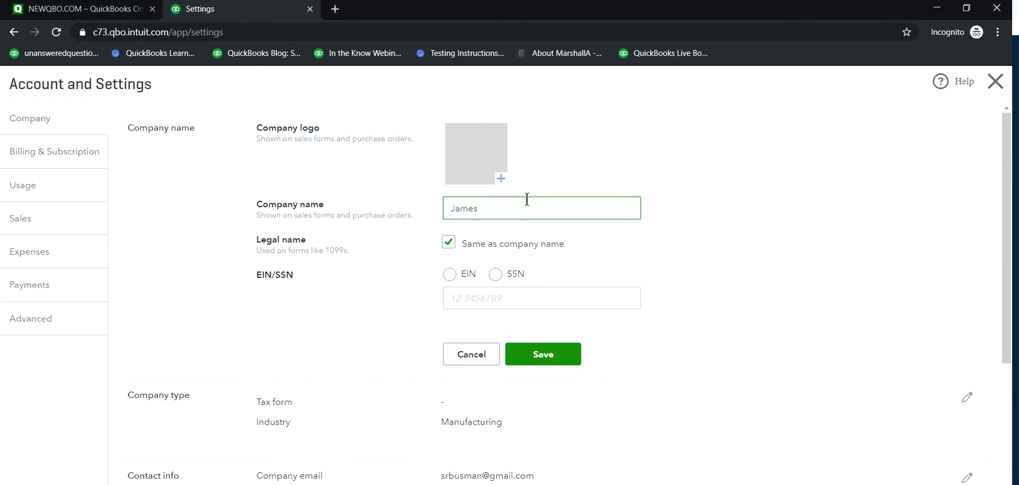
text(NEWQBO.COM)
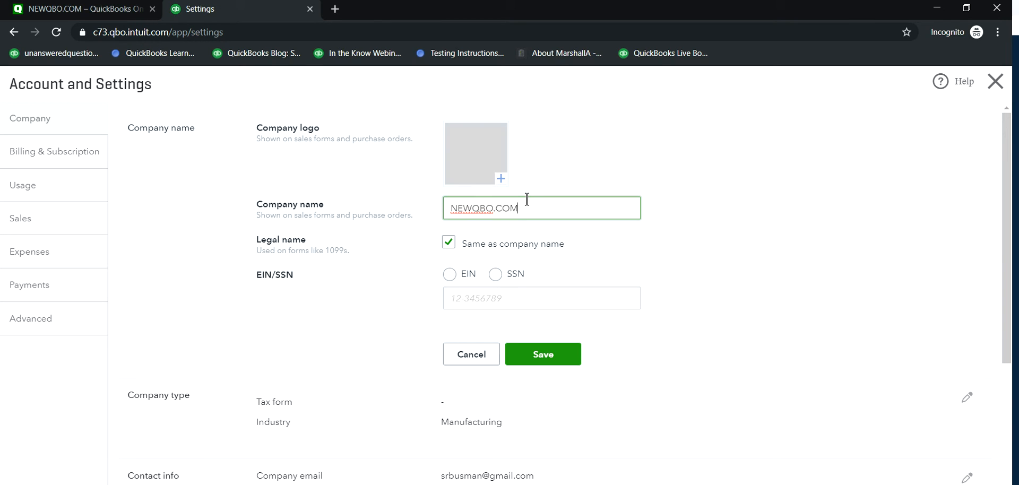
text( a)
key(BackSpace)
text(Adv)
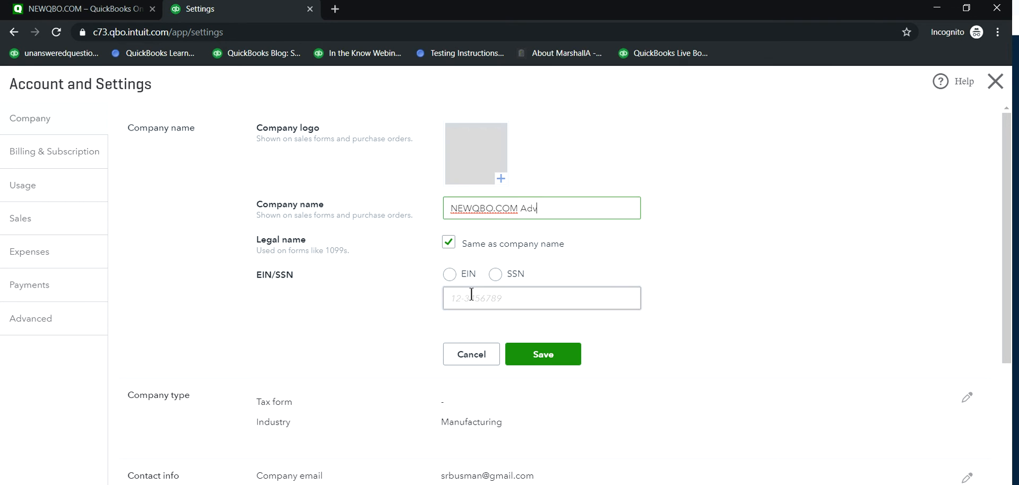
click(541, 359)
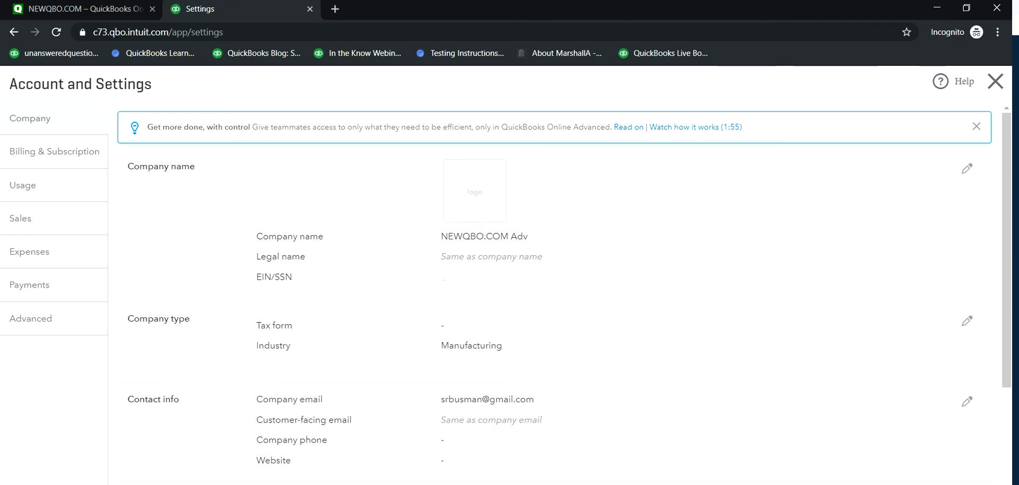
click(982, 484)
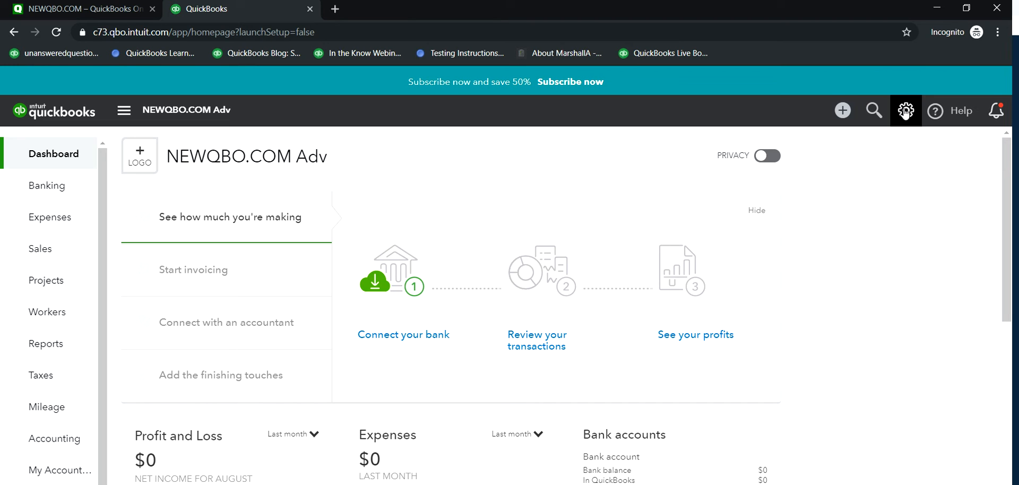
Step: Examine the plans offered under Billing & Subscription and the usage limits in the account settings
click(906, 111)
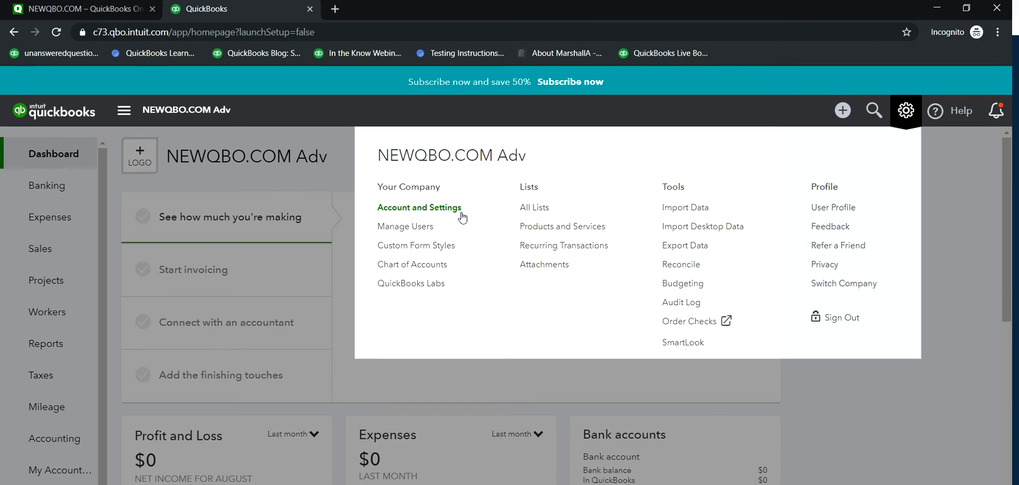
click(398, 209)
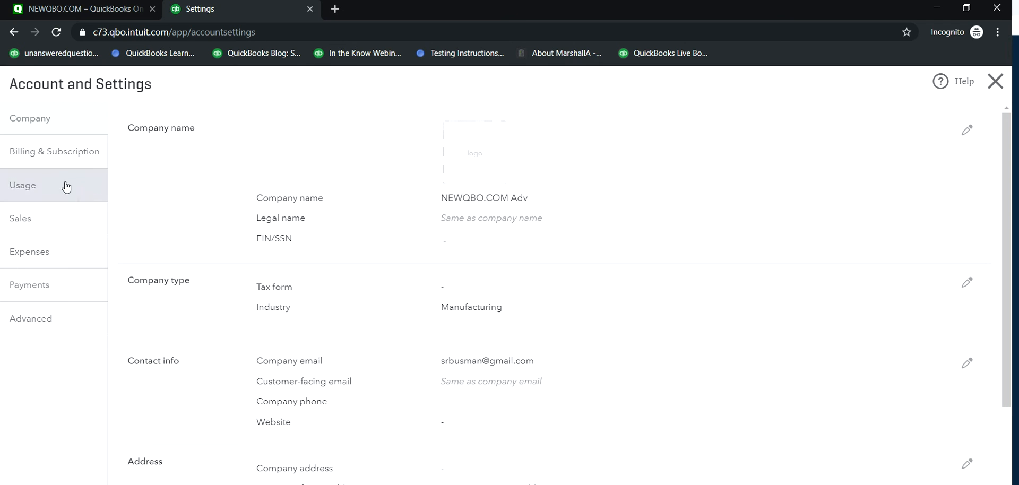
click(50, 154)
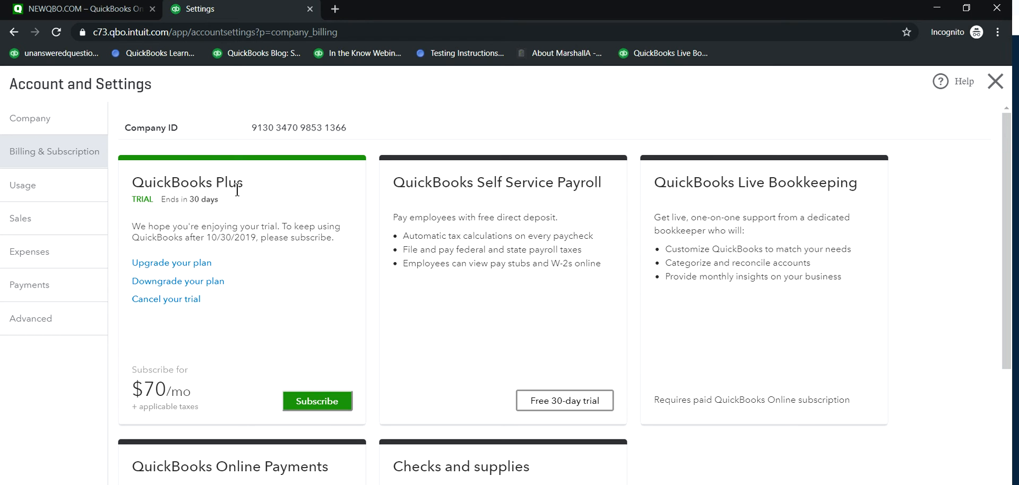
scroll(442, 307, down, 2)
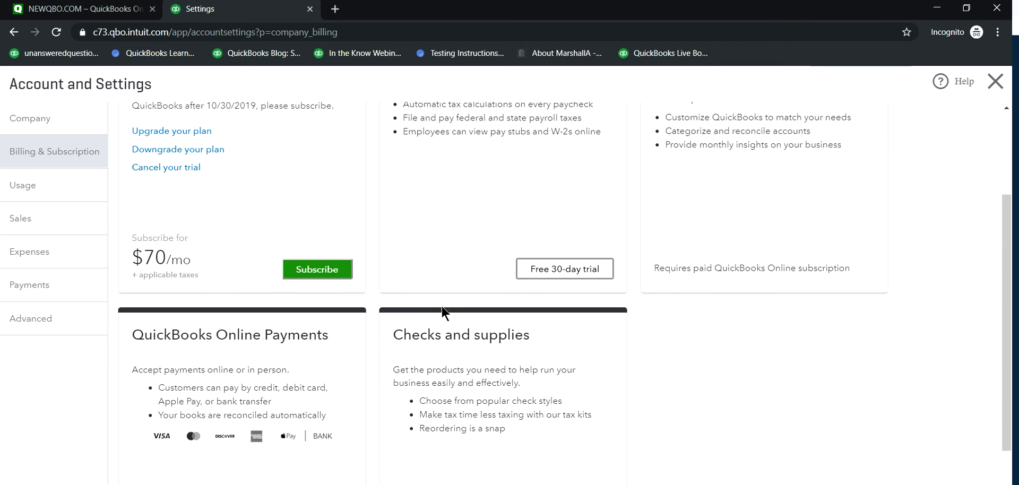
scroll(444, 312, up, 2)
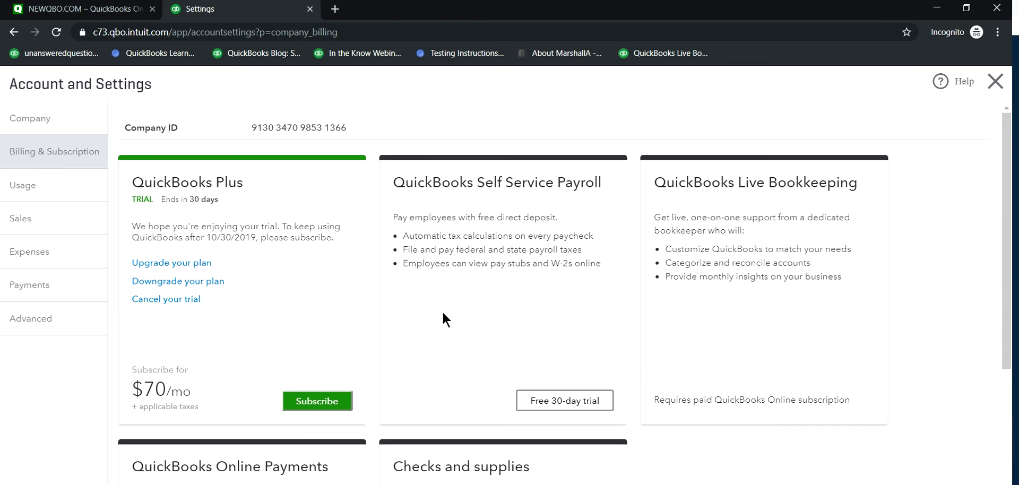
scroll(444, 318, down, 4)
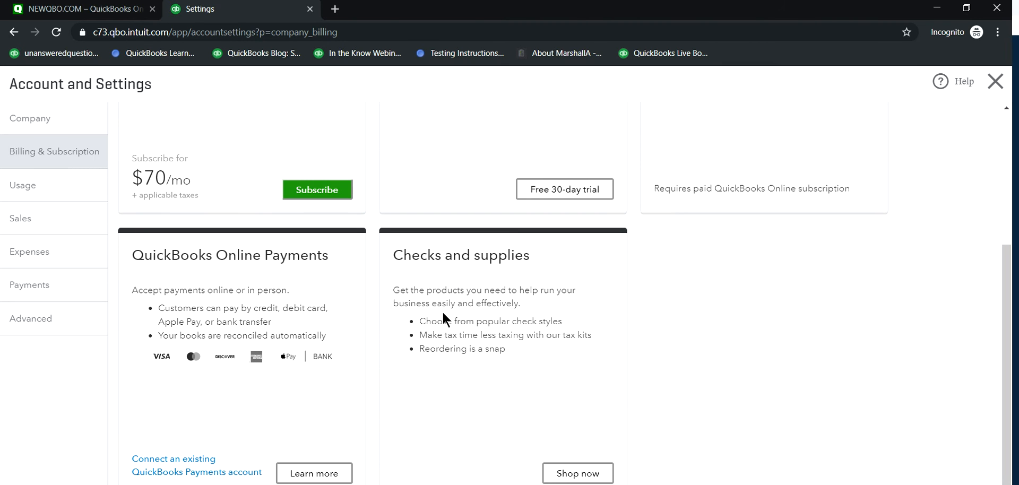
scroll(443, 314, up, 1)
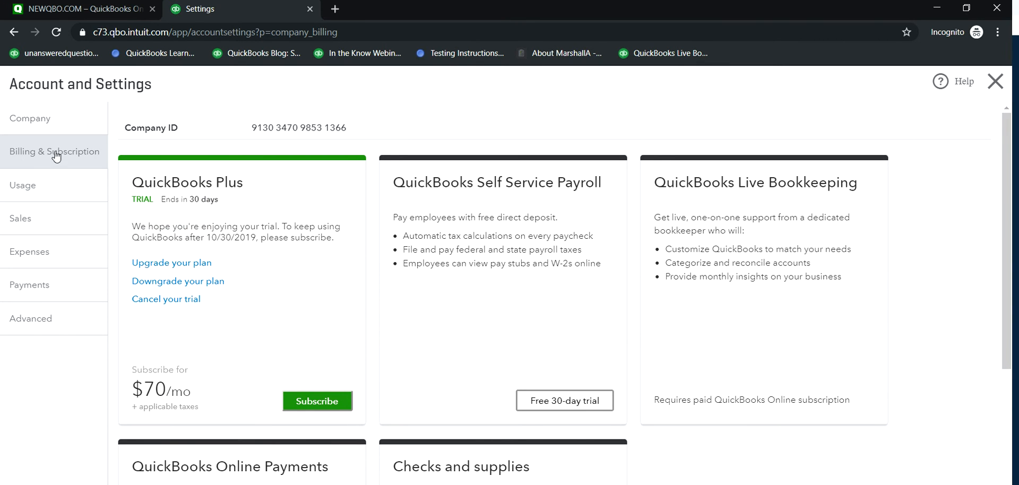
scroll(444, 278, down, 4)
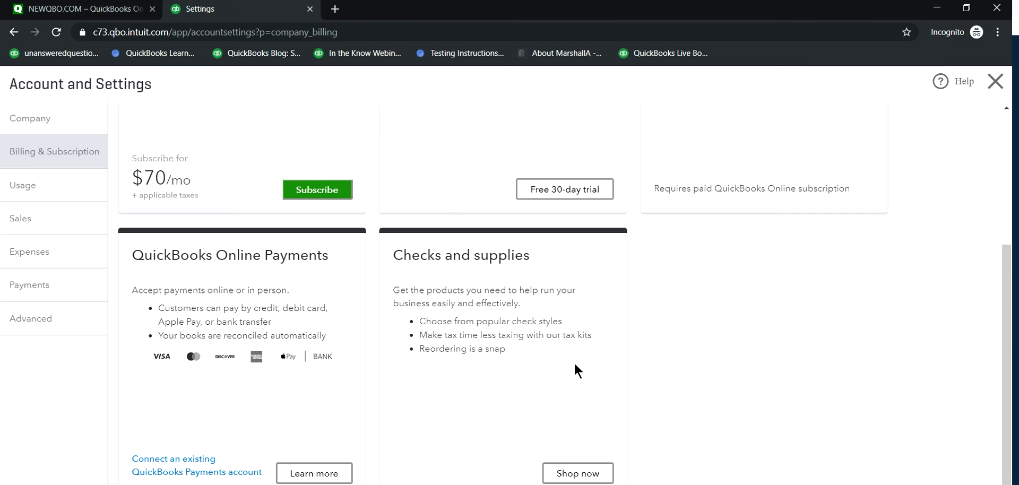
scroll(496, 382, up, 3)
scroll(514, 293, down, 3)
scroll(514, 293, up, 4)
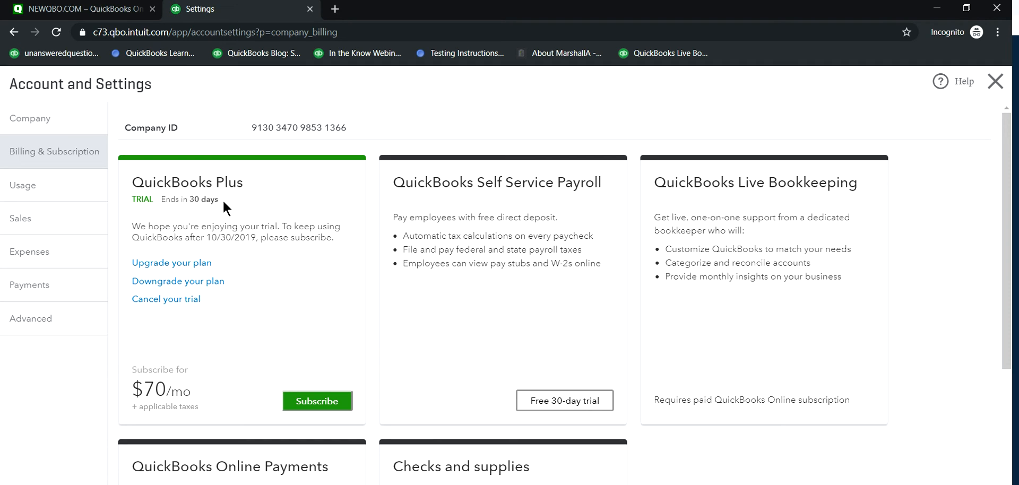
click(27, 194)
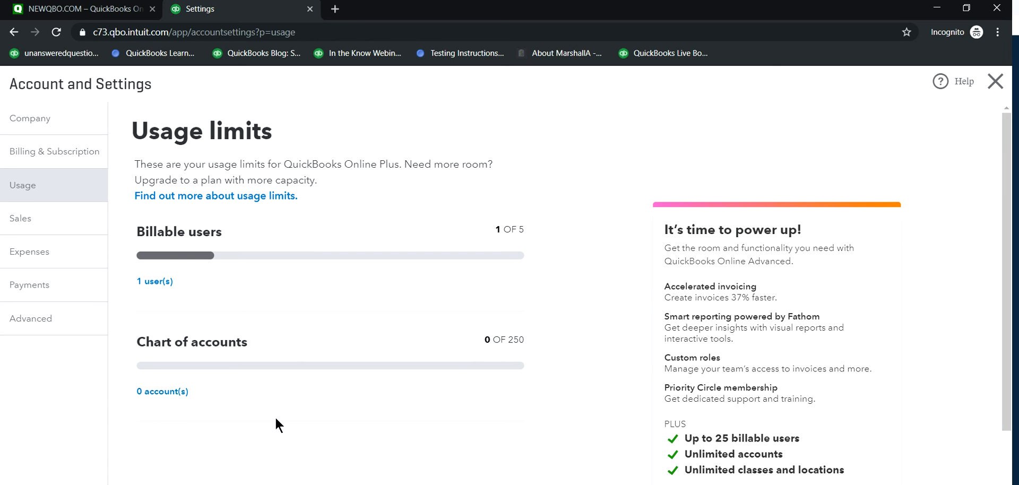
scroll(282, 419, down, 1)
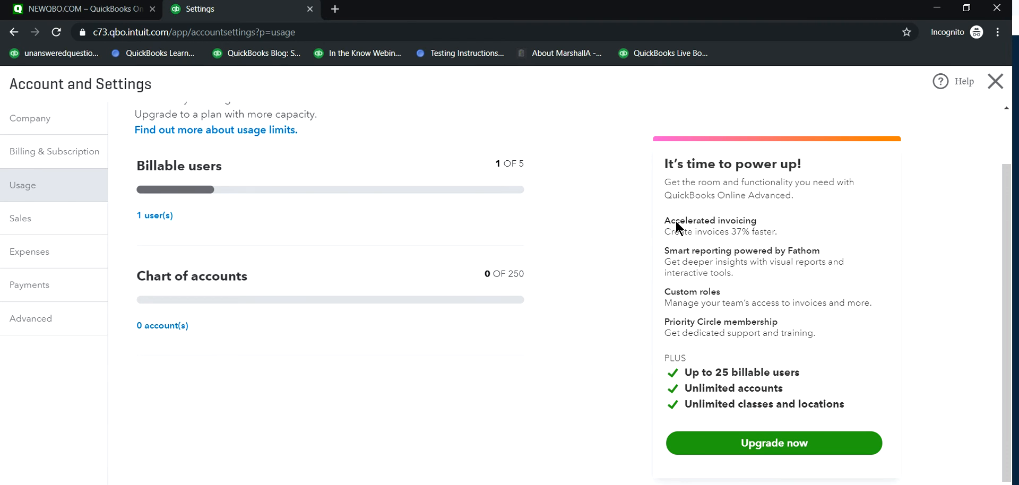
Step: Enable Track classes and Track locations in the advanced Categories settings and save
click(40, 294)
click(35, 320)
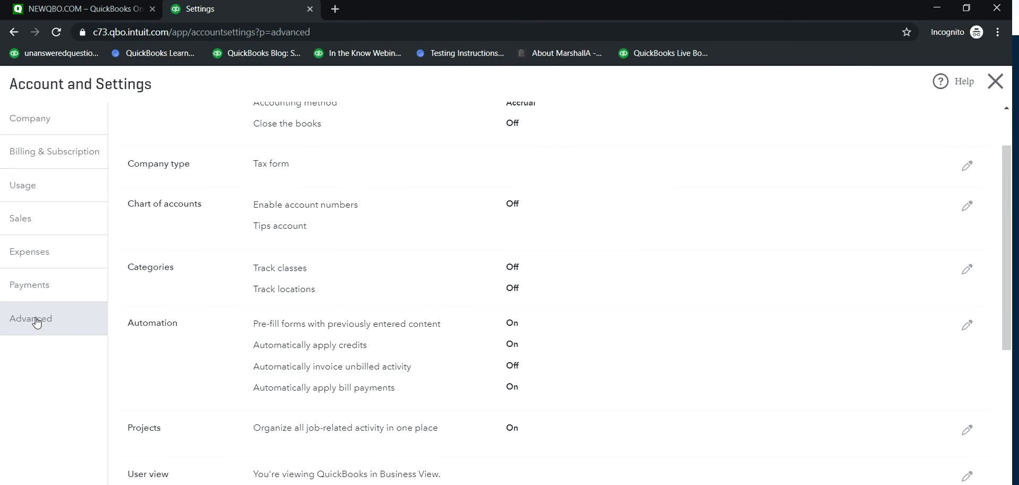
click(499, 270)
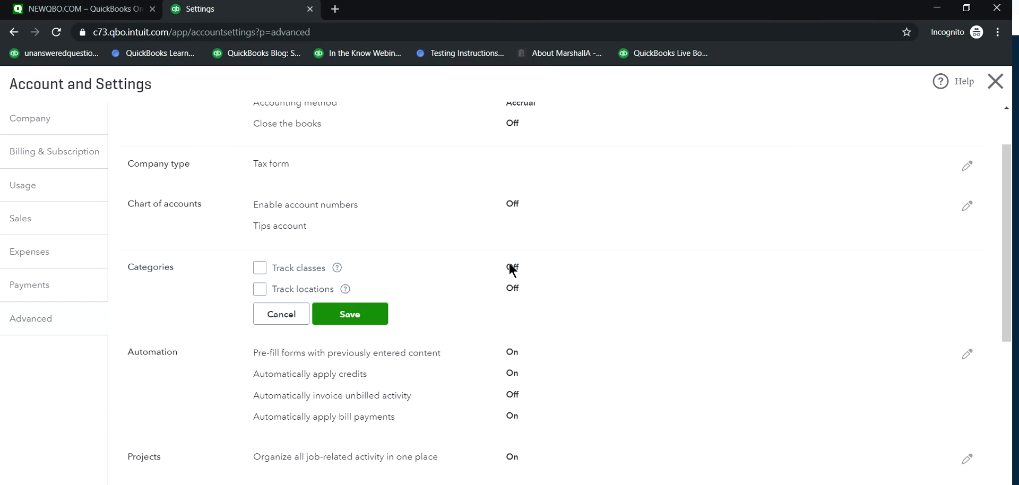
click(260, 267)
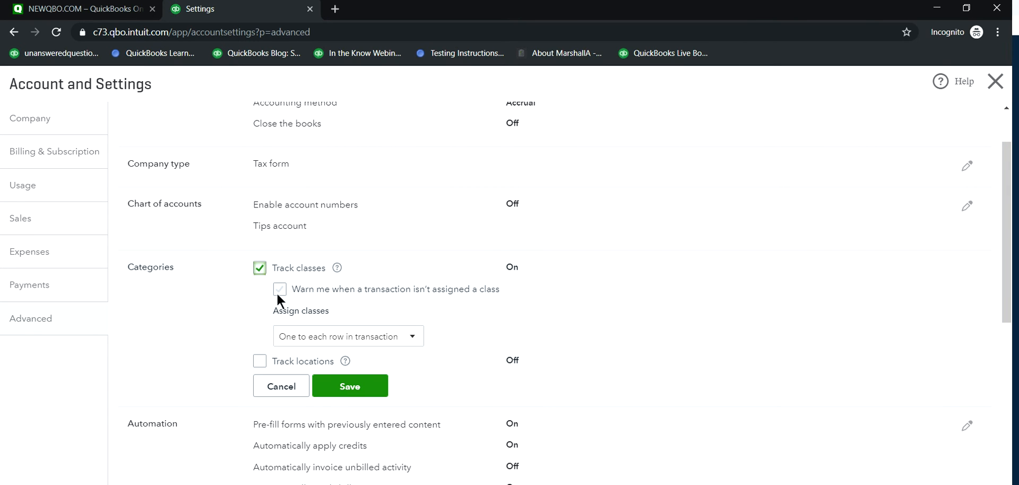
click(260, 362)
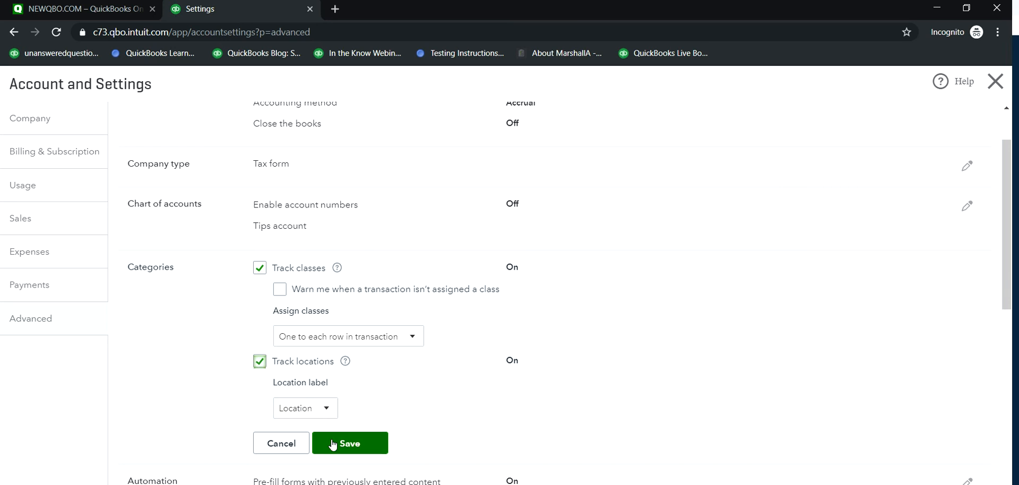
click(351, 444)
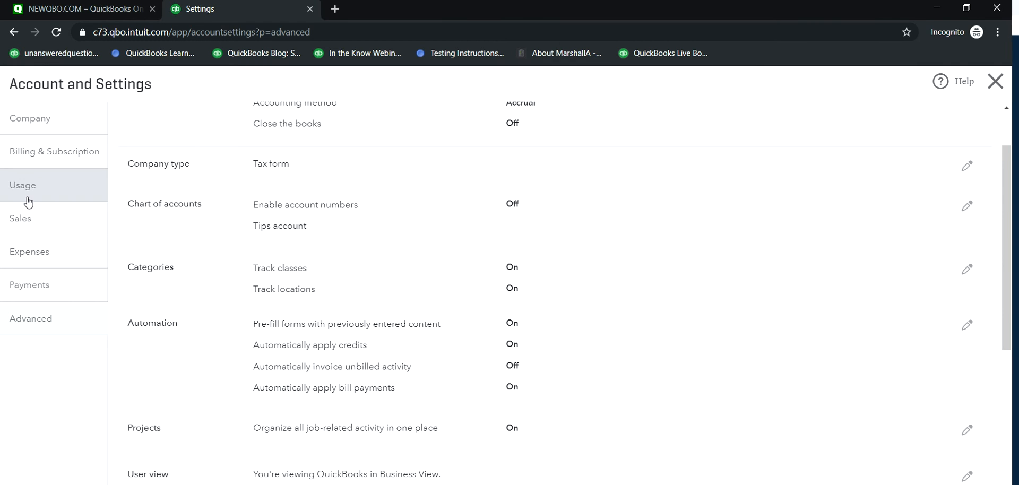
Step: Recheck the plan's usage limits, close the settings and view the company's user list under Manage Users
click(29, 202)
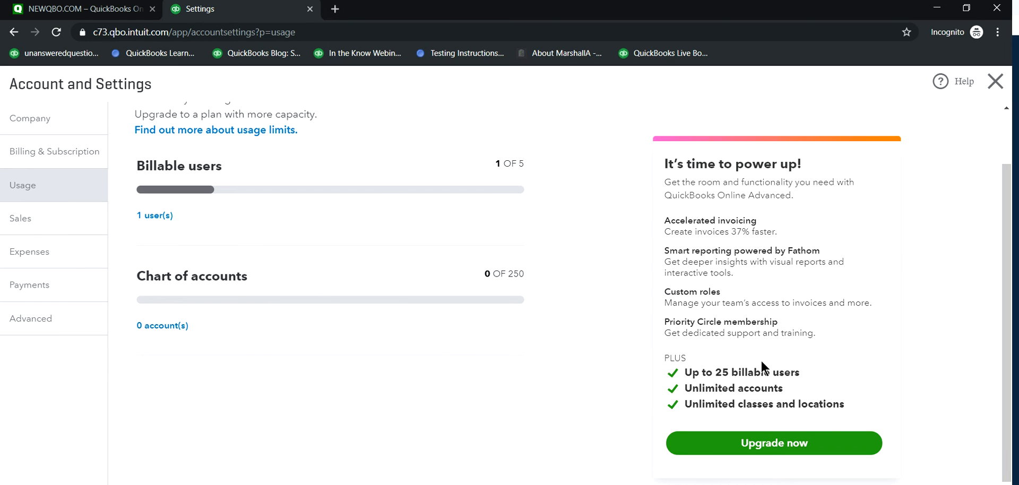
click(977, 483)
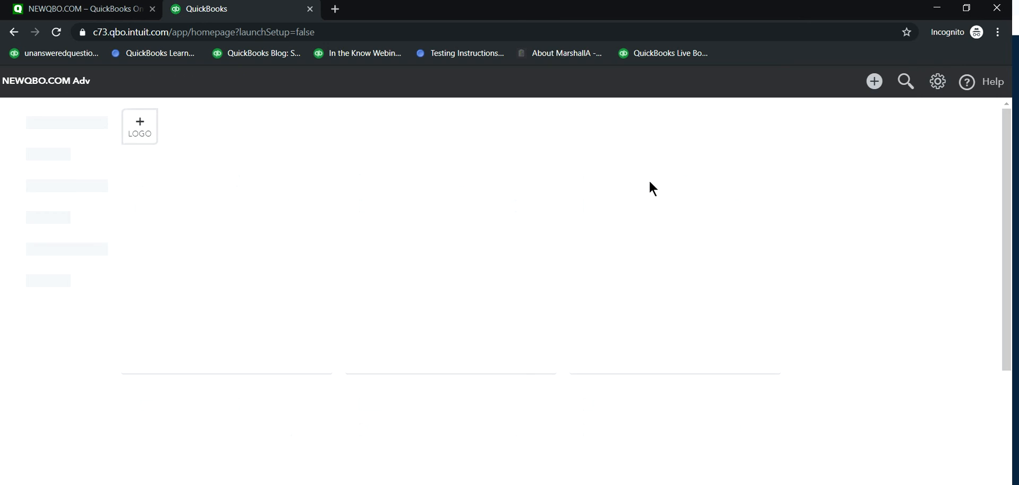
click(937, 81)
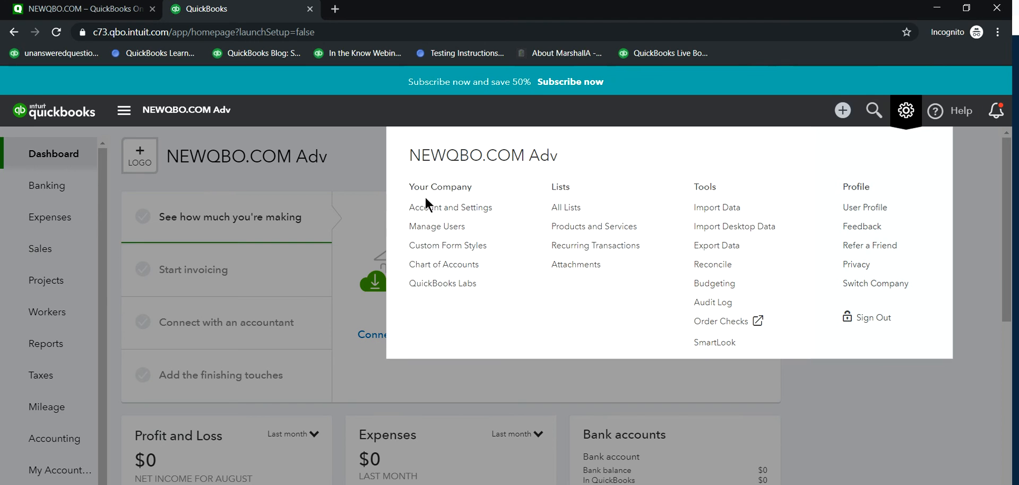
click(431, 227)
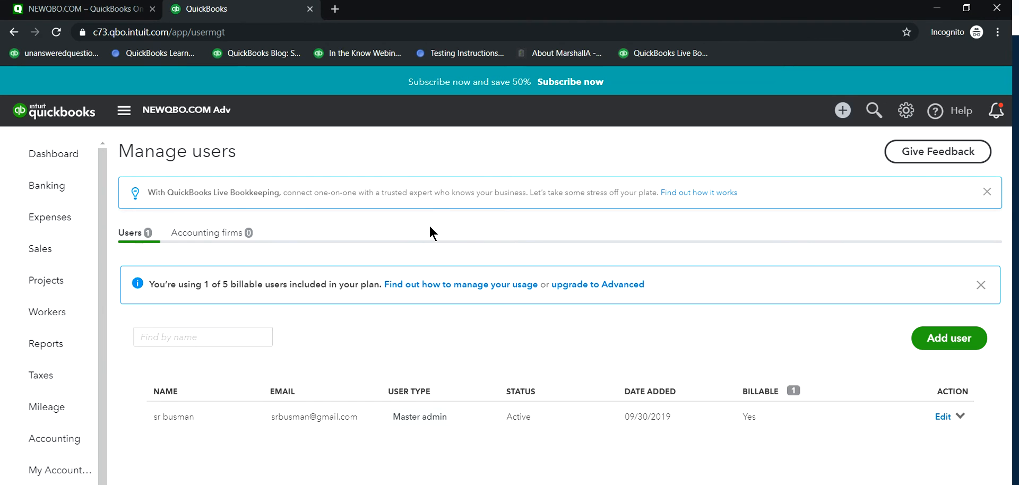
Step: Review the current plan's limits for billable users, accounts, classes and locations on the Usage page of Account and Settings
click(905, 110)
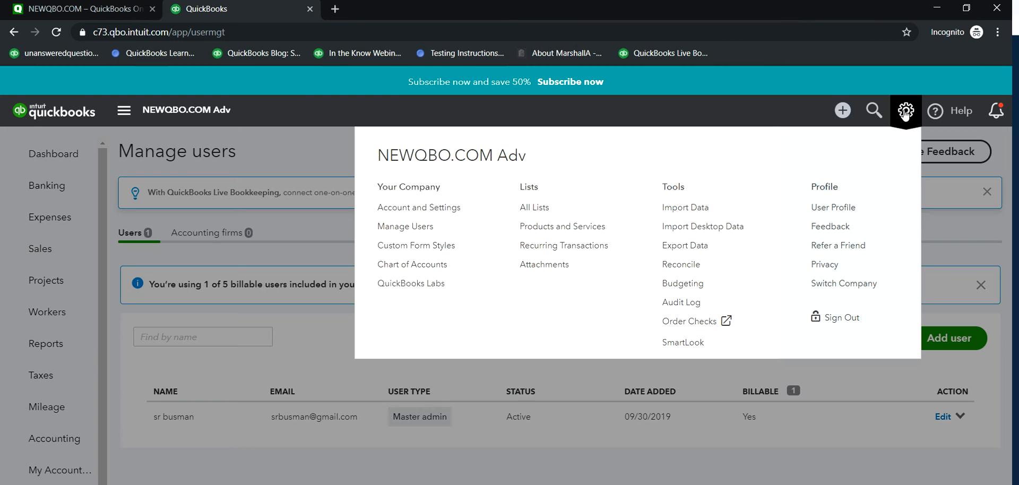
click(422, 212)
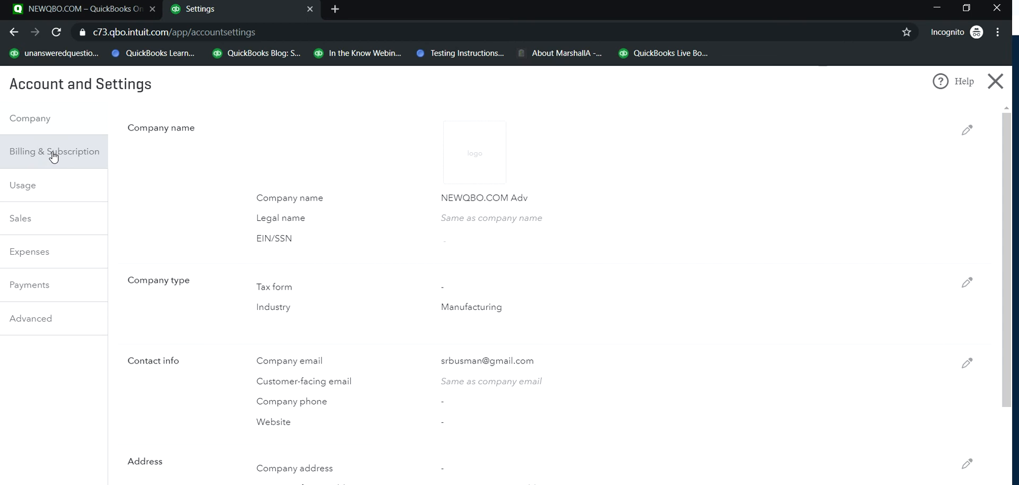
click(24, 195)
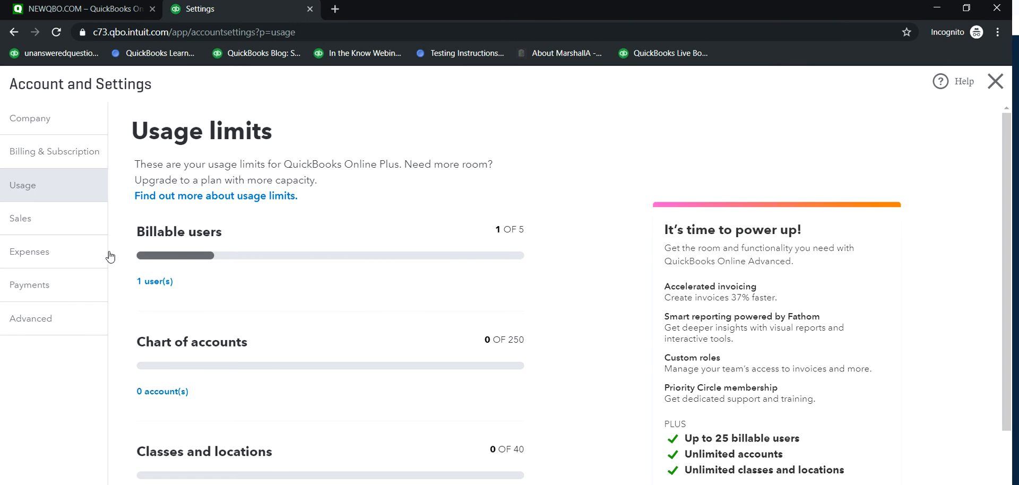
scroll(390, 445, down, 2)
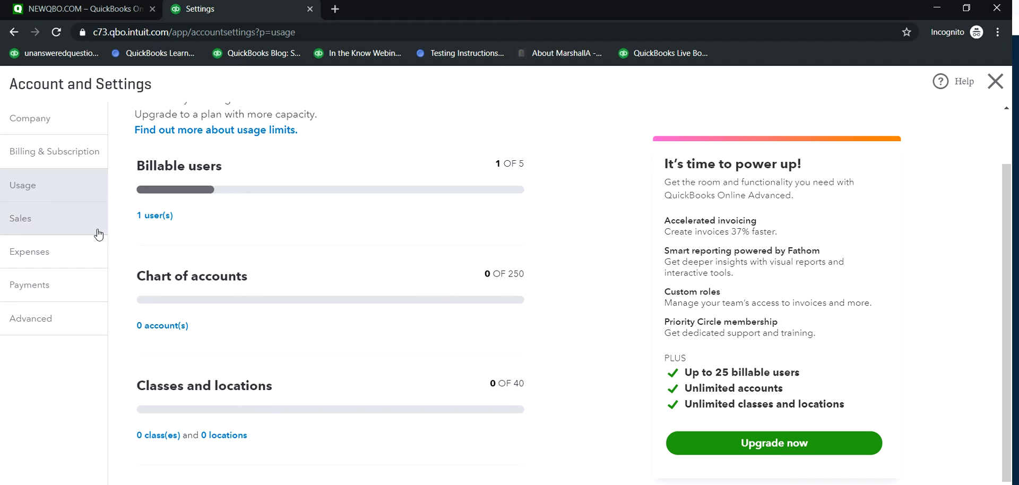
Step: Compare the Plus and Advanced plan features under Billing & Subscription and upgrade the trial to Advanced
click(35, 151)
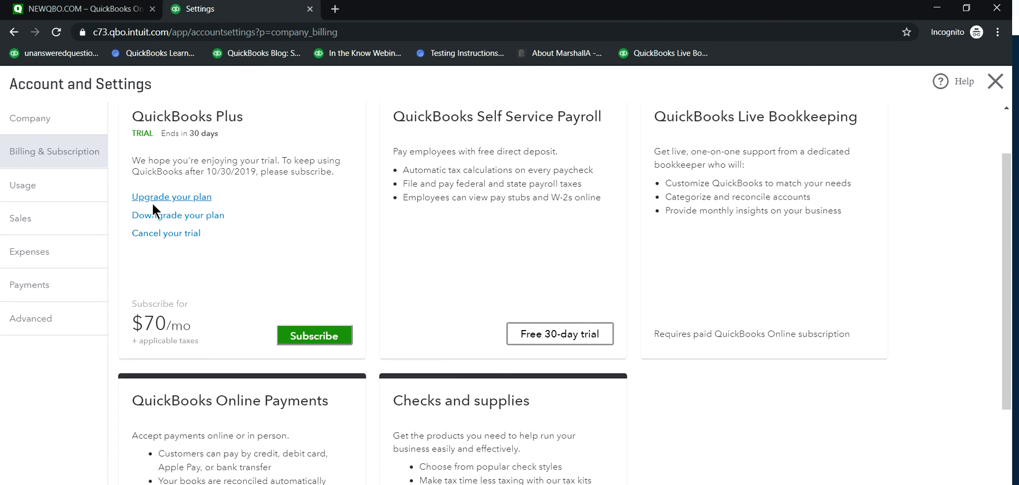
click(157, 198)
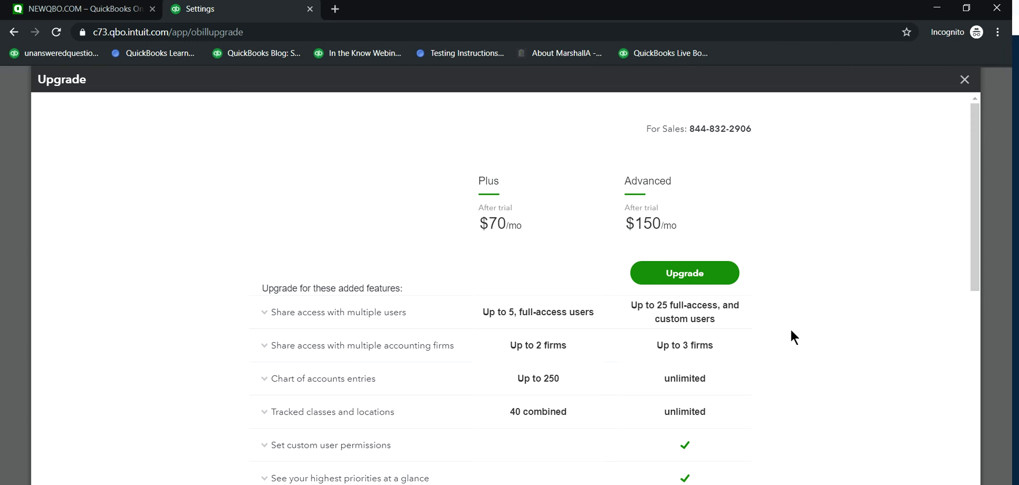
scroll(756, 321, down, 1)
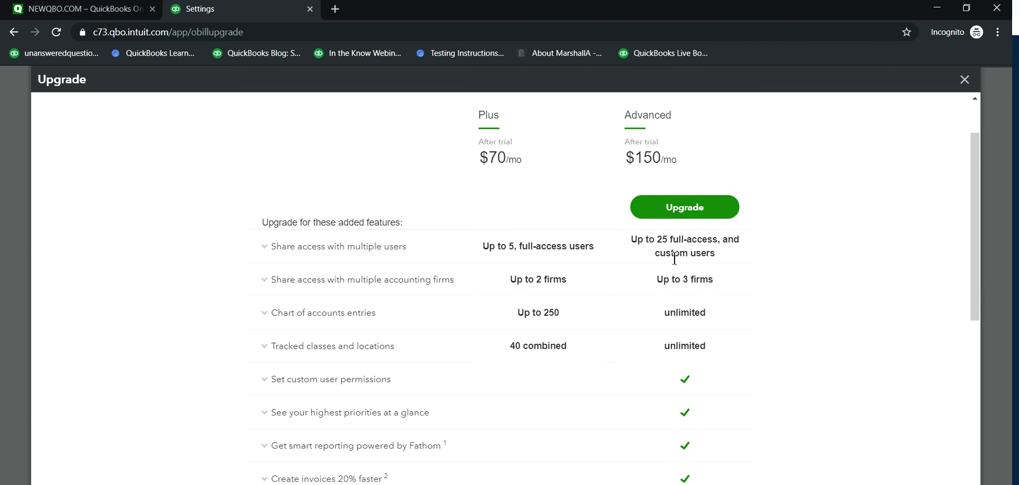
scroll(685, 329, down, 2)
scroll(659, 419, down, 3)
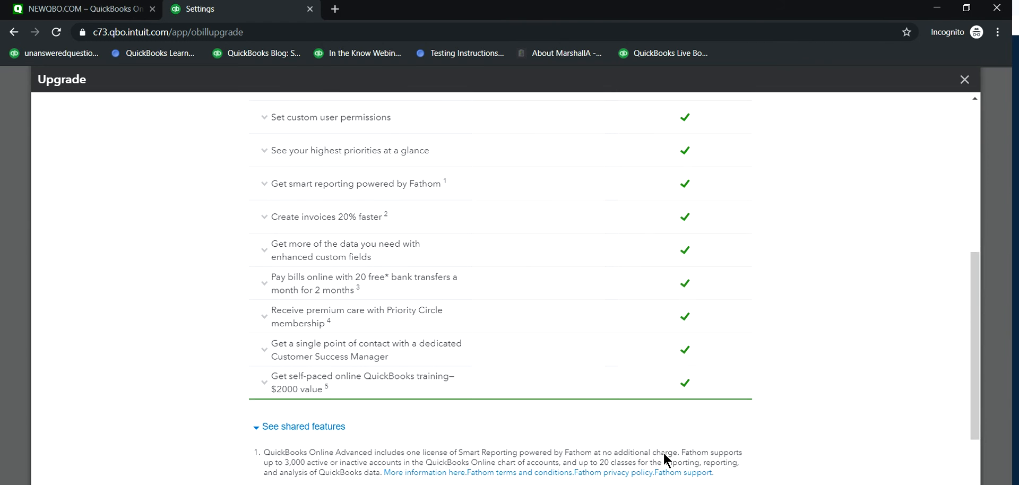
scroll(673, 387, up, 6)
scroll(647, 319, down, 2)
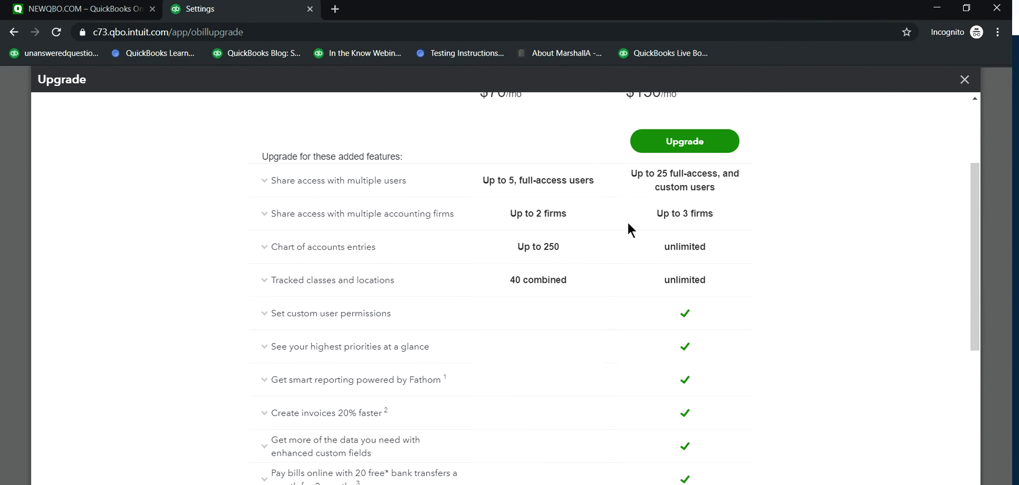
scroll(626, 213, up, 2)
click(677, 276)
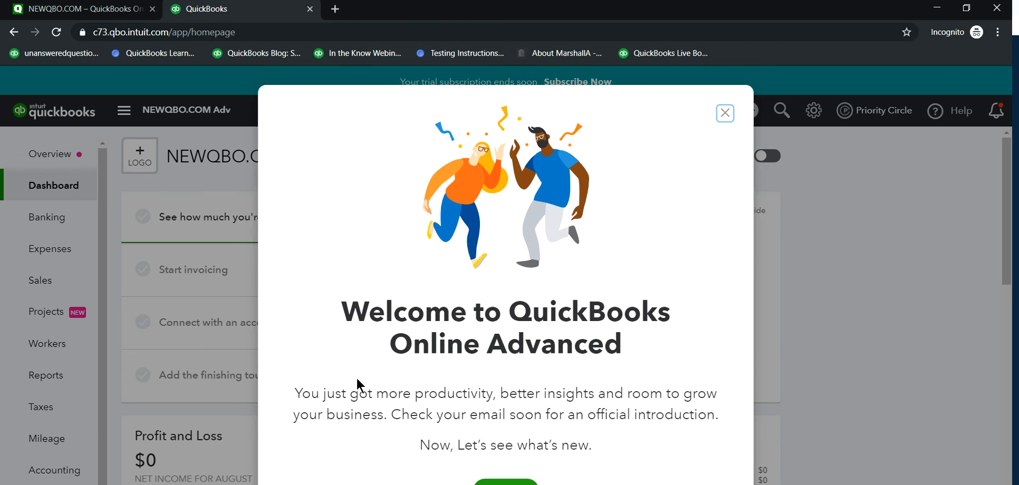
Step: View the welcome tour's notes on smart reporting and custom user permissions, and close the tour
click(506, 483)
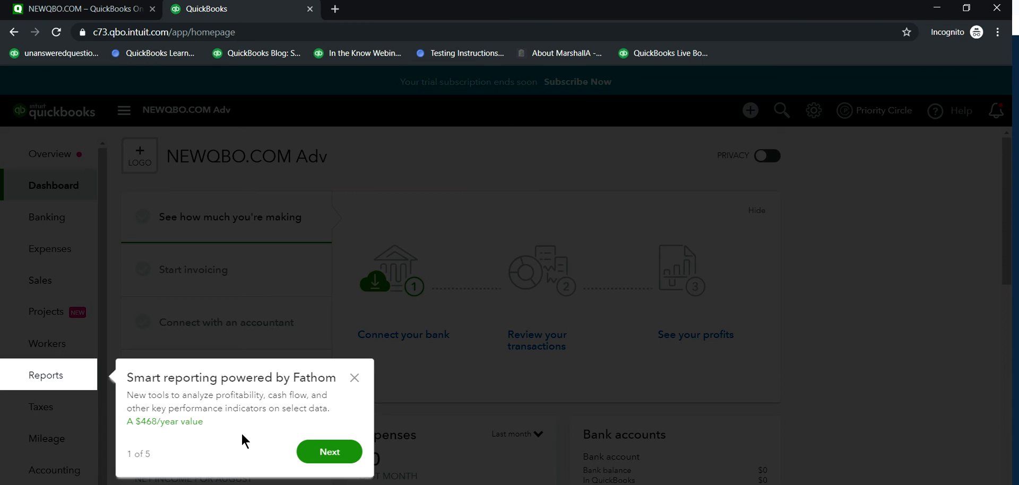
click(331, 453)
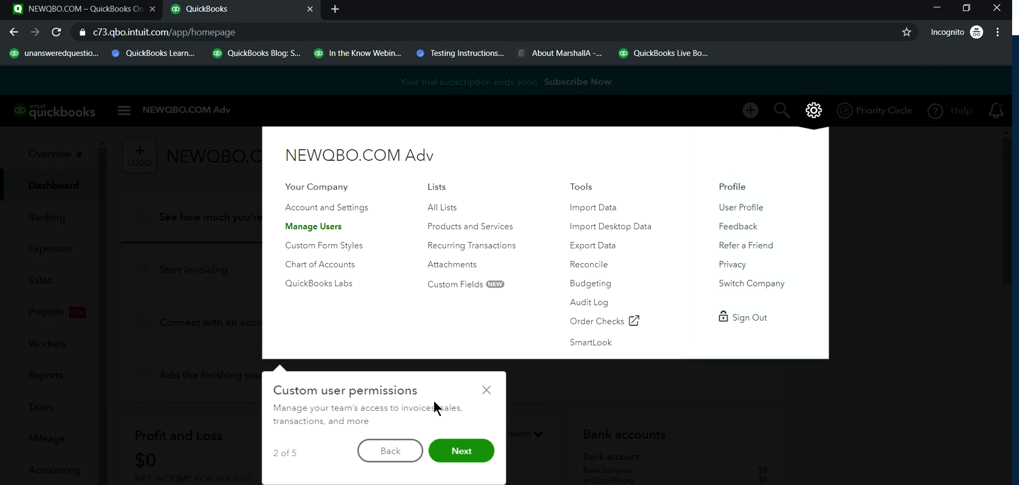
click(485, 391)
Step: Check the plan under Billing & Subscription in Account and Settings, glancing at the NEWQBO.COM site before returning to the settings
click(815, 112)
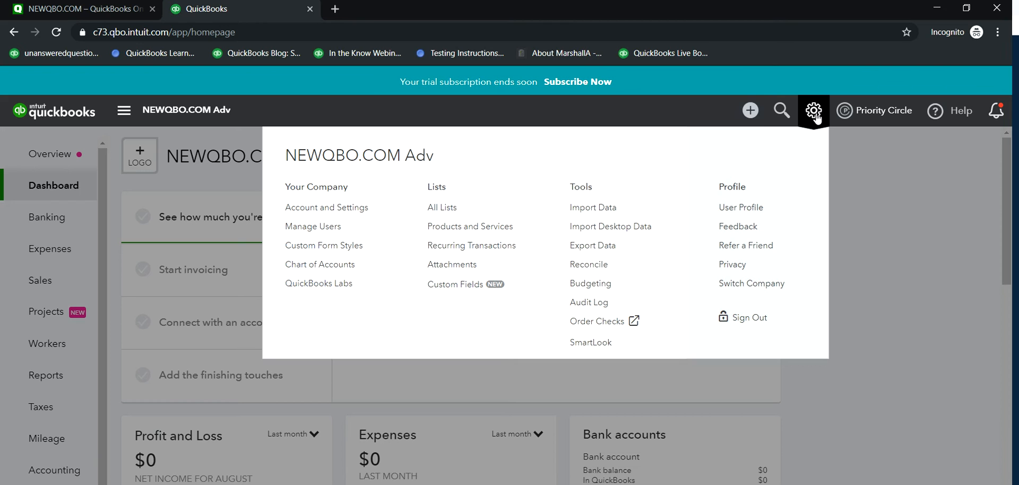
click(305, 209)
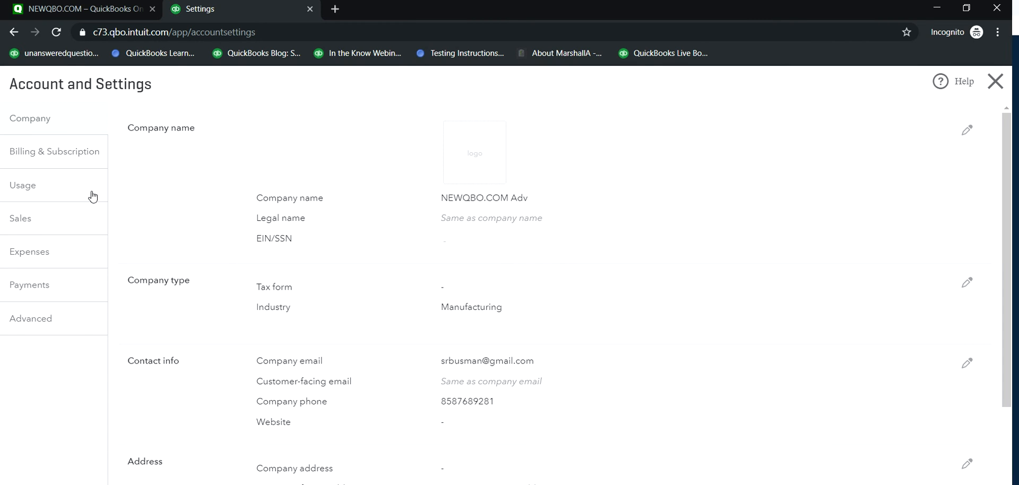
click(66, 154)
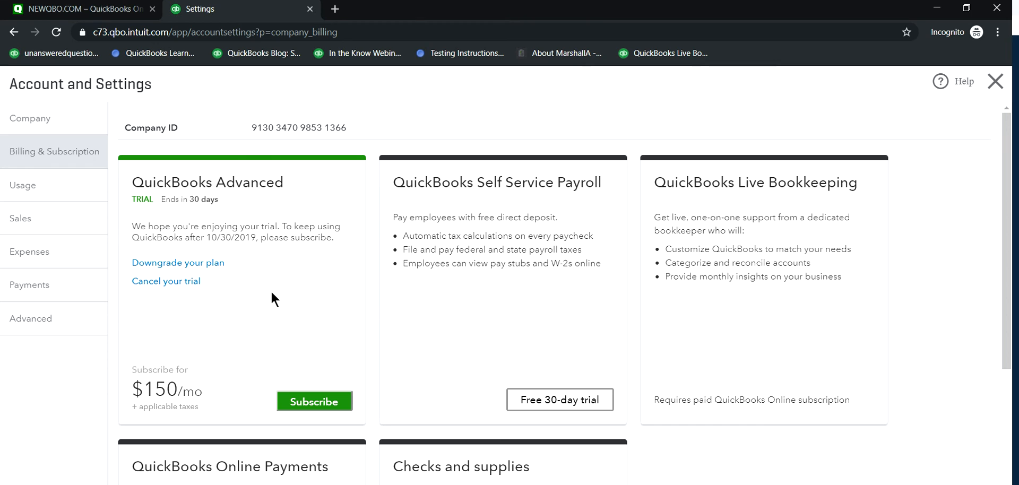
click(37, 8)
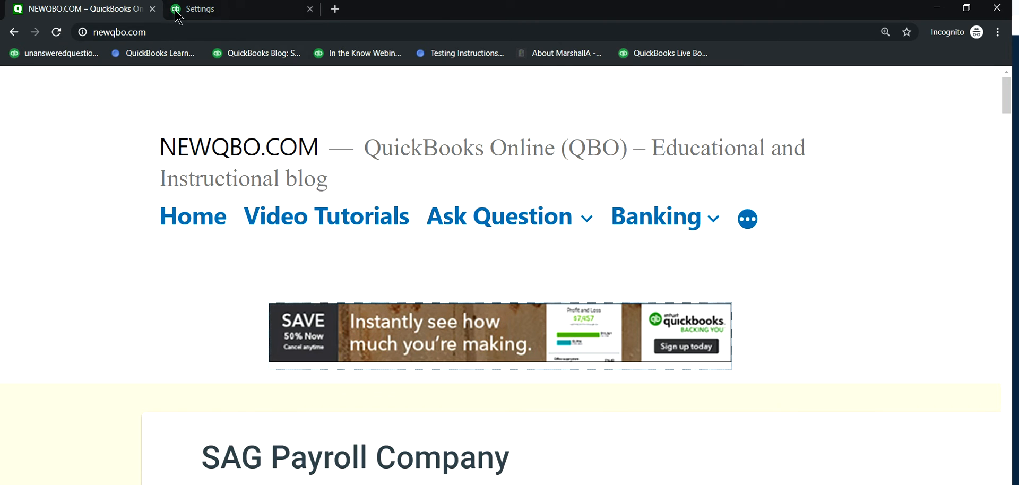
click(243, 13)
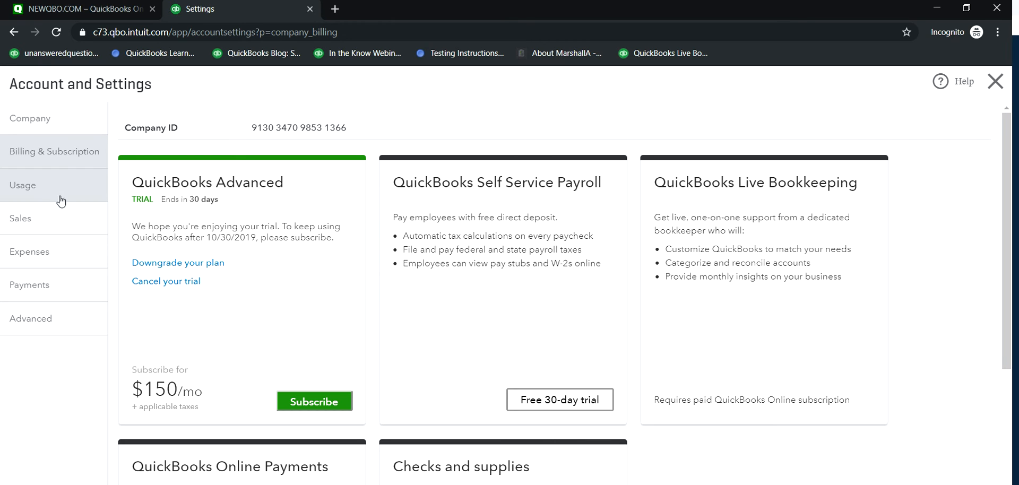
Step: Review the Advanced plan's limits for users, accounts, classes and locations, and close the account settings
click(30, 185)
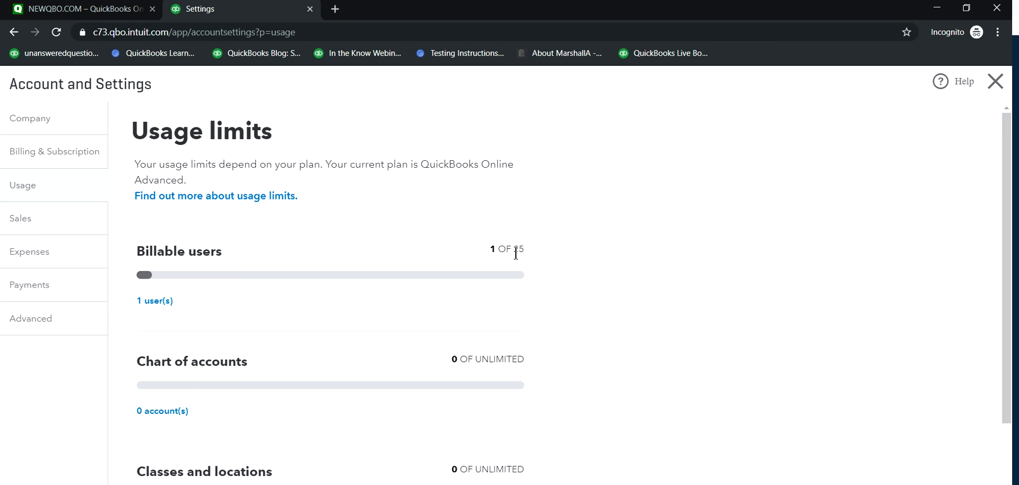
scroll(552, 279, down, 2)
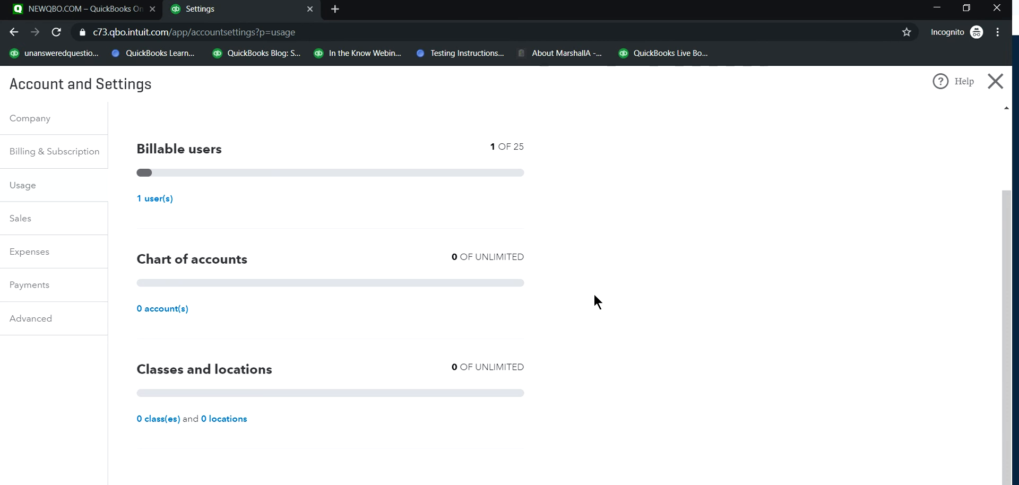
scroll(591, 302, up, 2)
scroll(584, 307, down, 2)
click(995, 82)
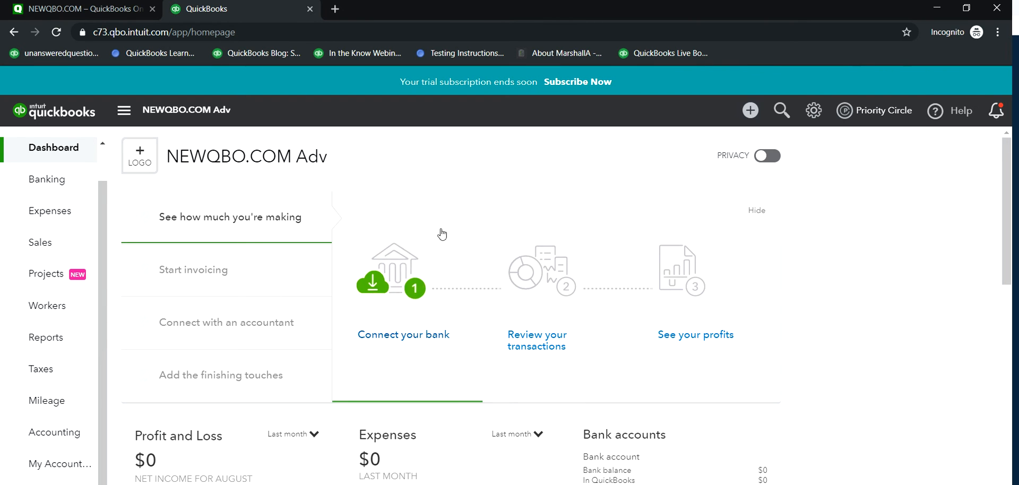
Step: Open Batch Transactions for invoices, look through all the grid's columns and check which optional columns can be added
click(813, 113)
click(750, 113)
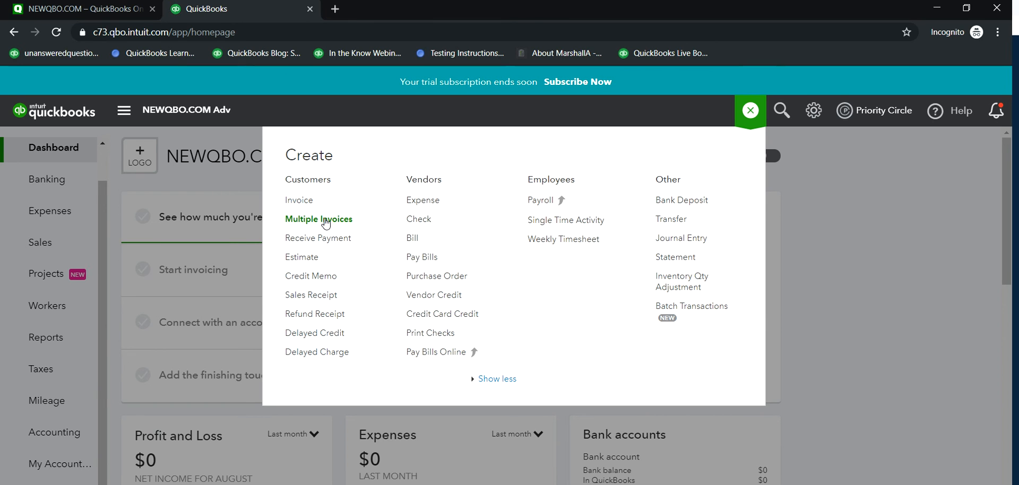
click(663, 312)
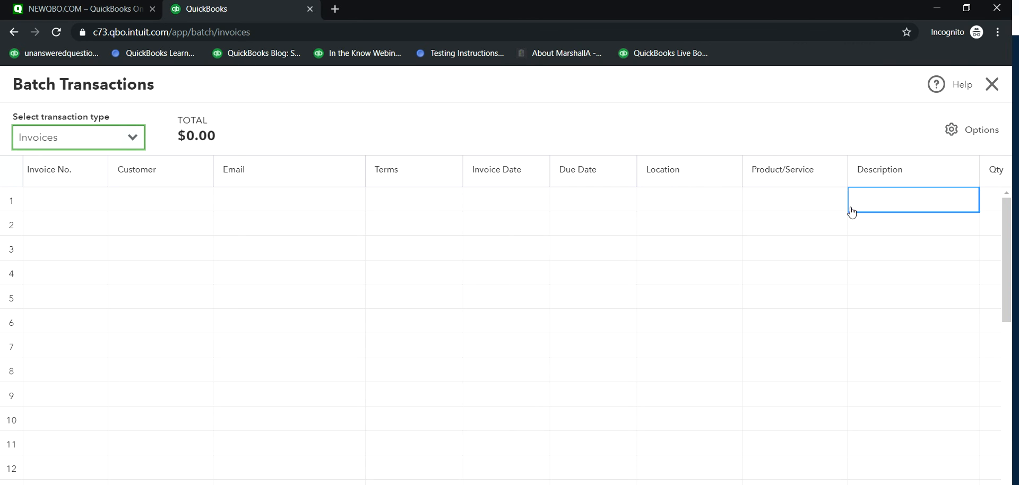
drag(663, 484, 898, 484)
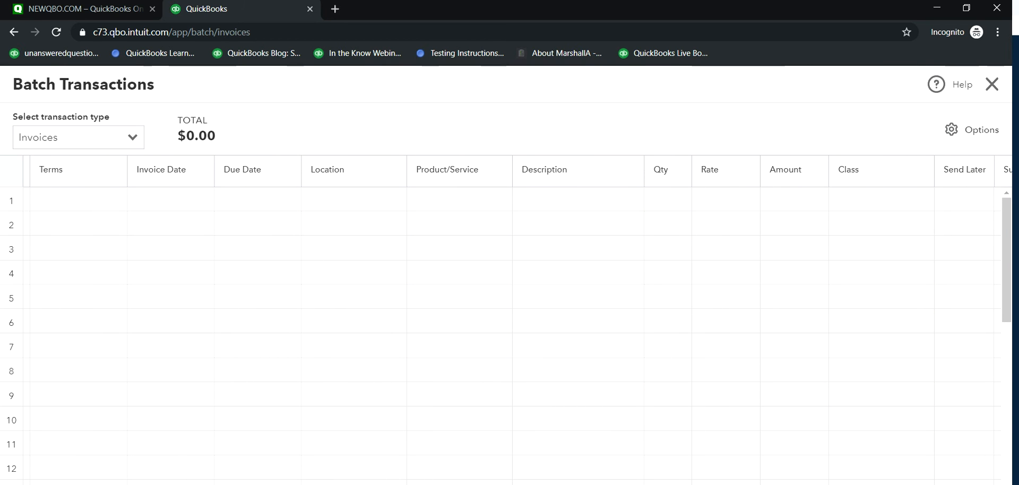
drag(897, 484, 987, 484)
mouse_move(674, 484)
mouse_down()
mouse_move(566, 484)
mouse_move(679, 480)
mouse_up()
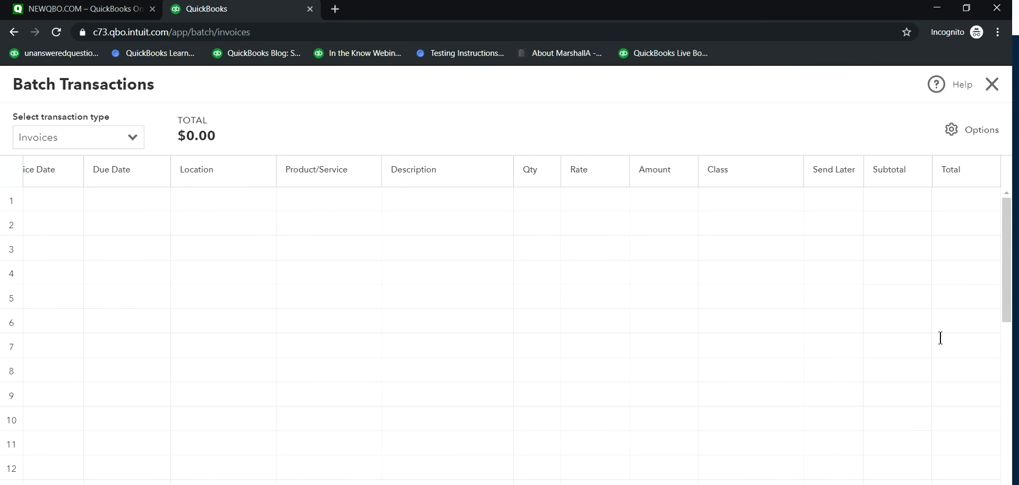
click(953, 130)
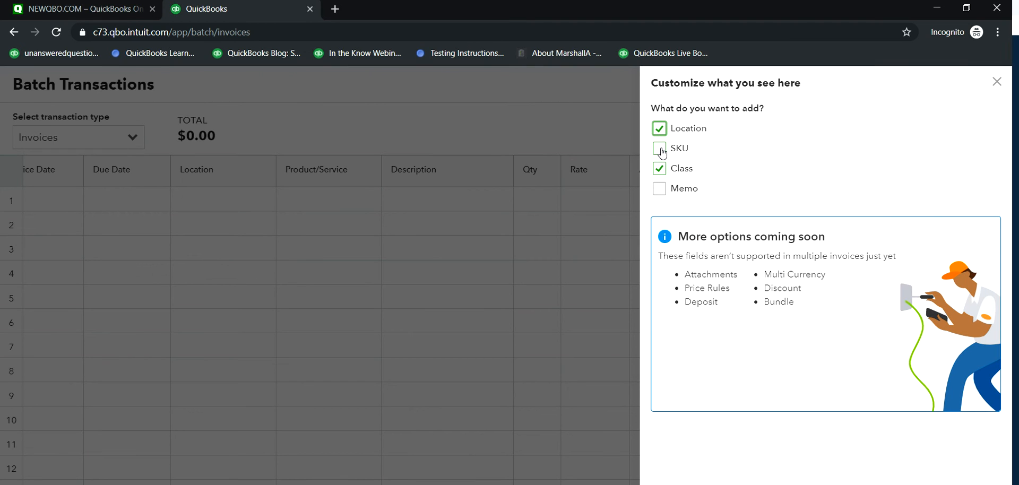
click(997, 83)
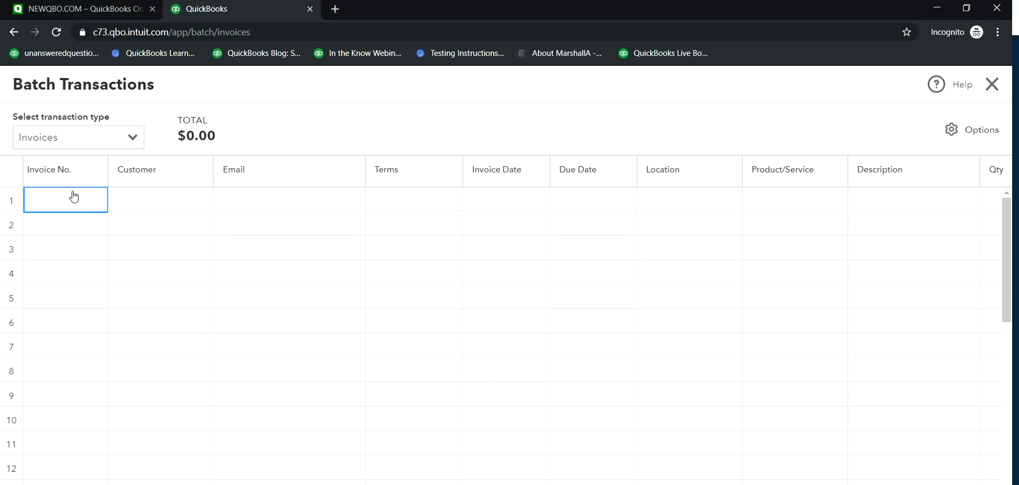
Step: Switch the batch transaction type to Checks, look through the grid and leave Batch Transactions without saving
click(132, 138)
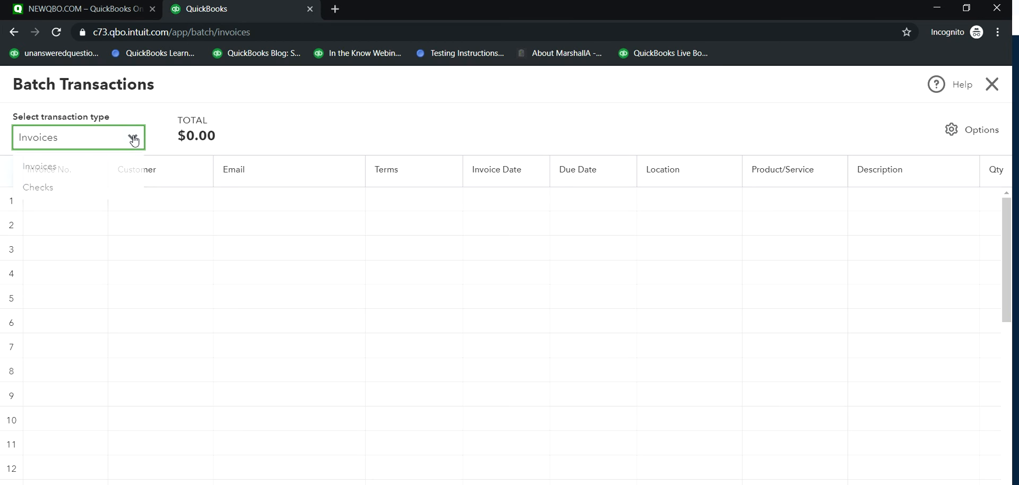
click(36, 188)
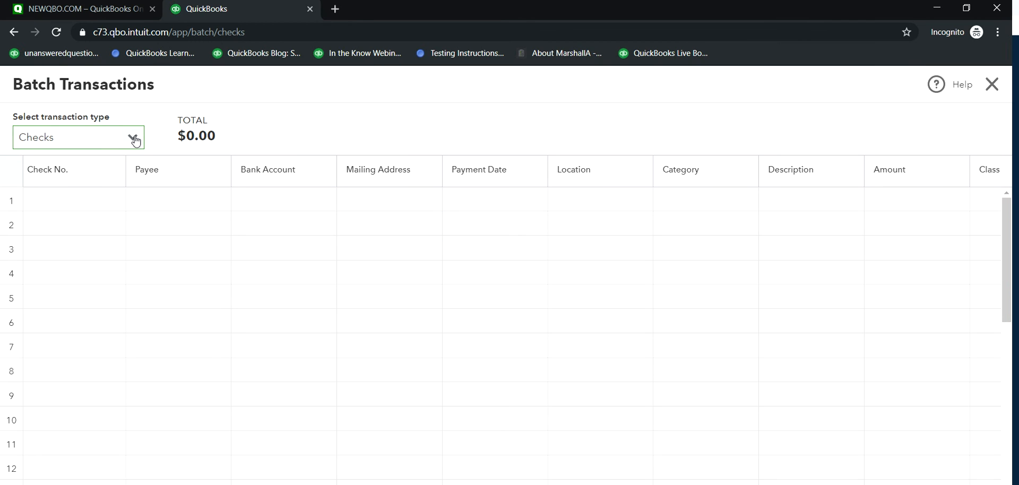
scroll(207, 358, down, 8)
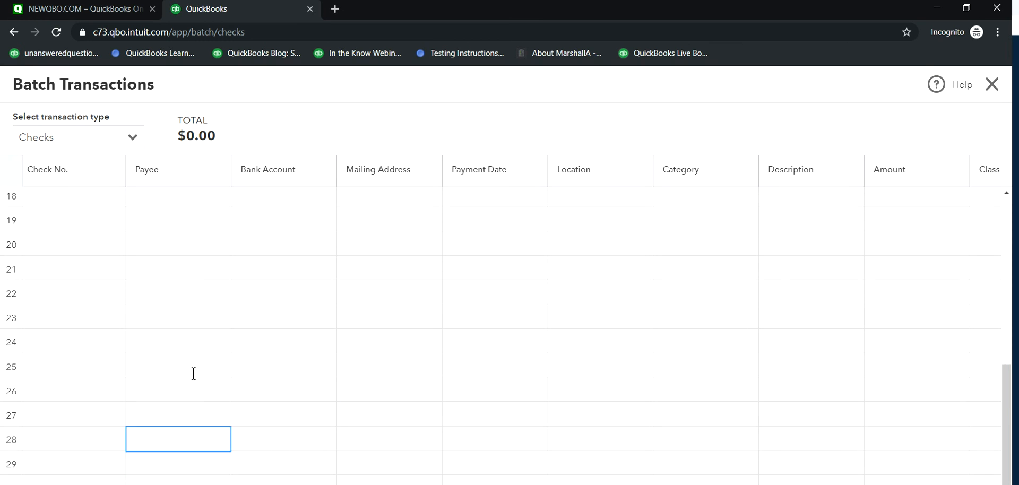
scroll(531, 308, up, 8)
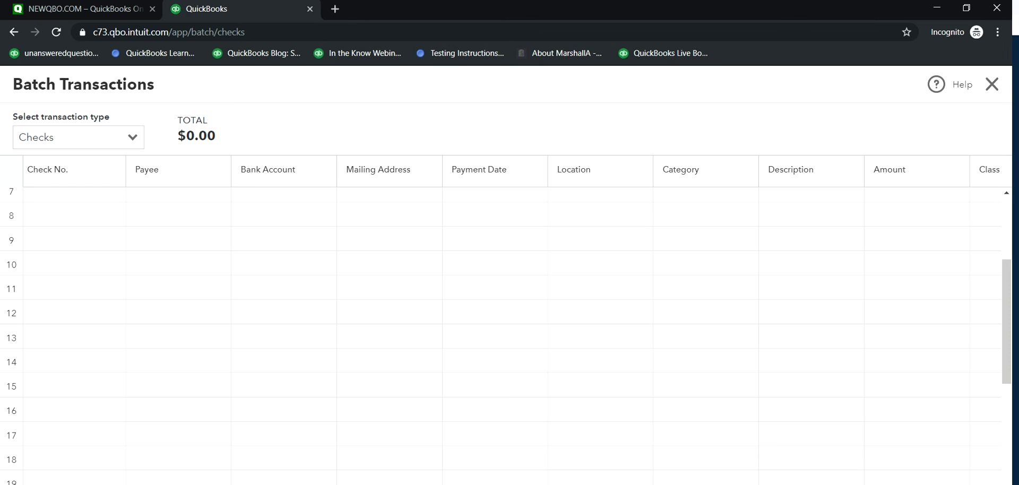
click(991, 86)
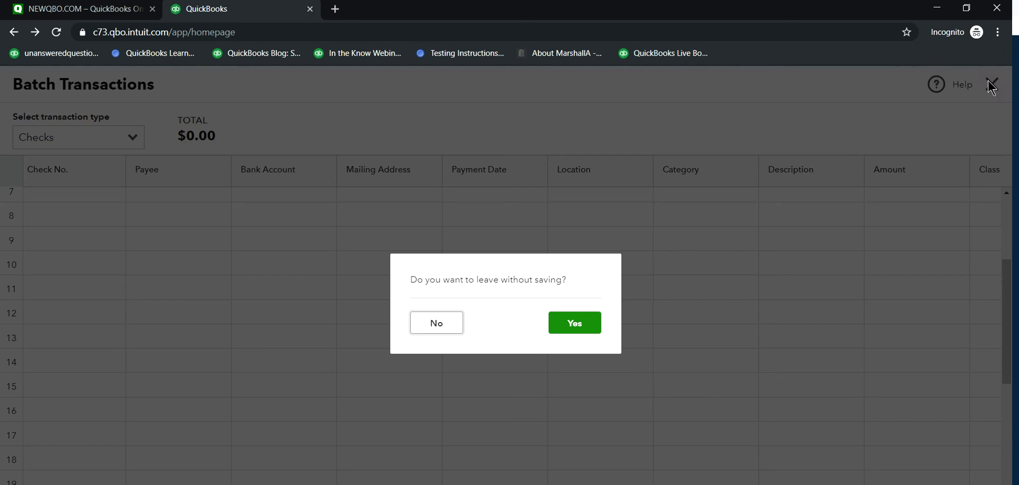
click(573, 322)
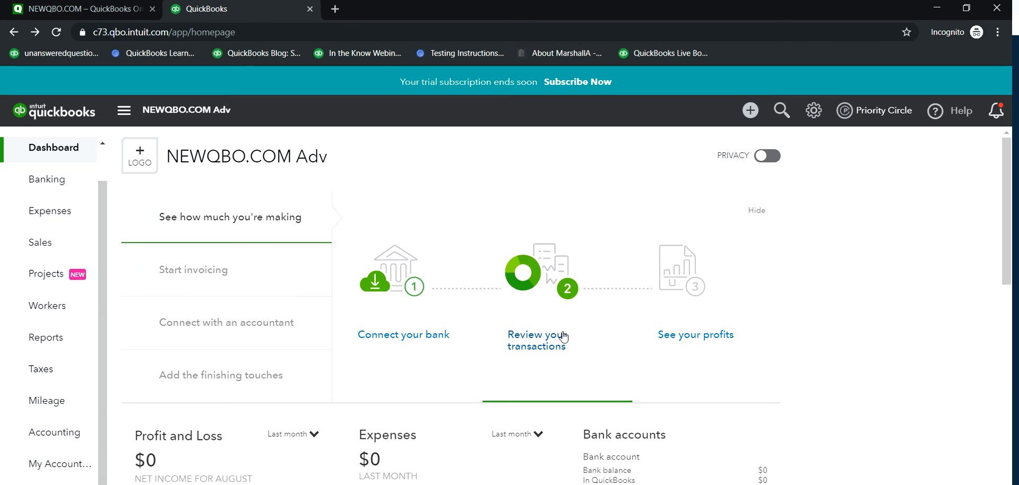
Step: Open Smart reporting's get-started page from Reports, look through the Fathom app's overview and close it
click(45, 343)
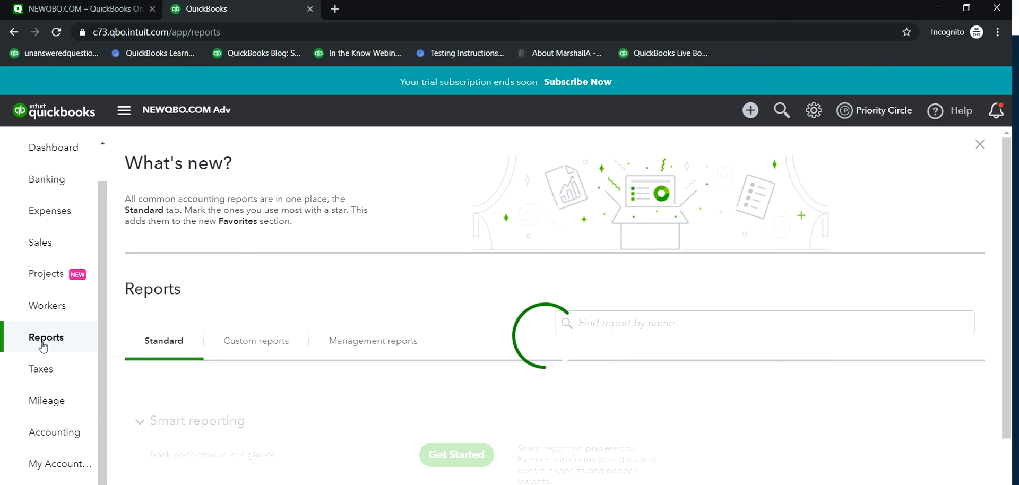
scroll(526, 366, down, 3)
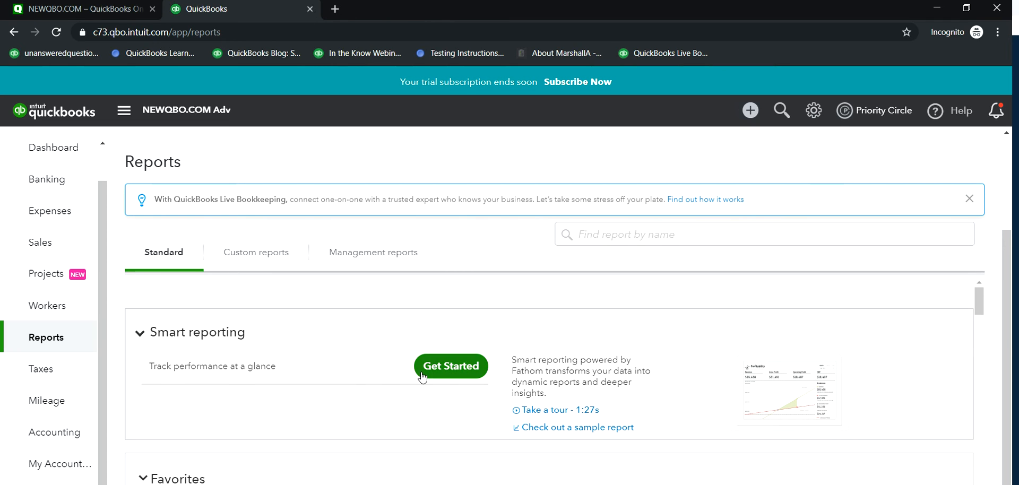
click(468, 369)
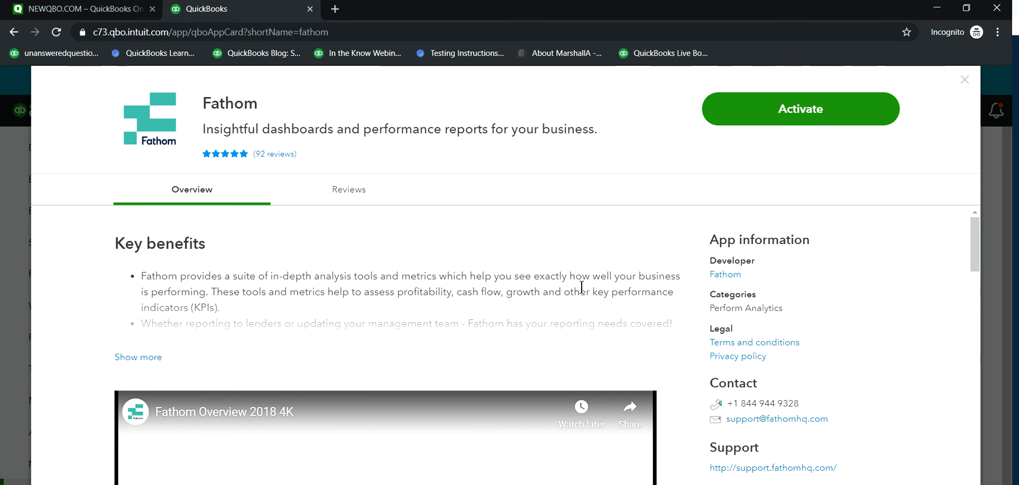
scroll(644, 284, down, 4)
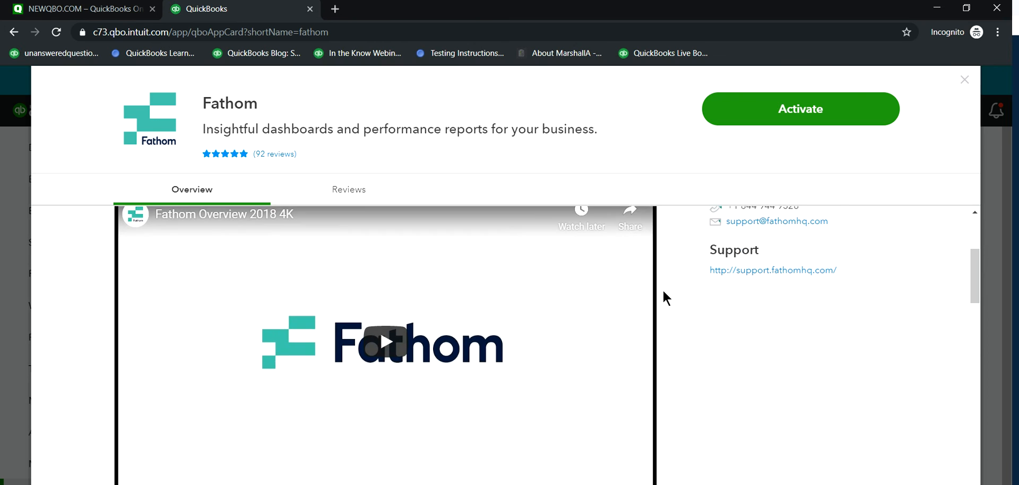
scroll(663, 295, down, 3)
scroll(664, 293, up, 7)
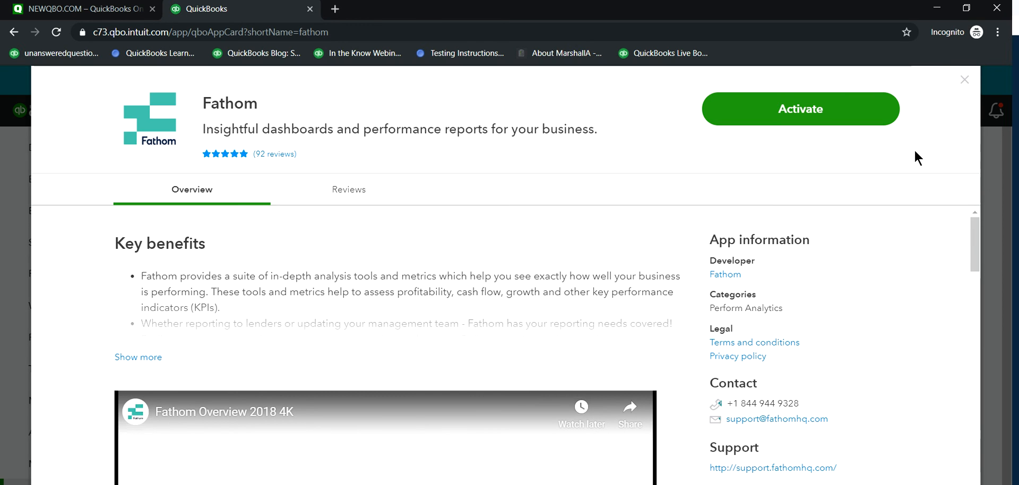
click(964, 86)
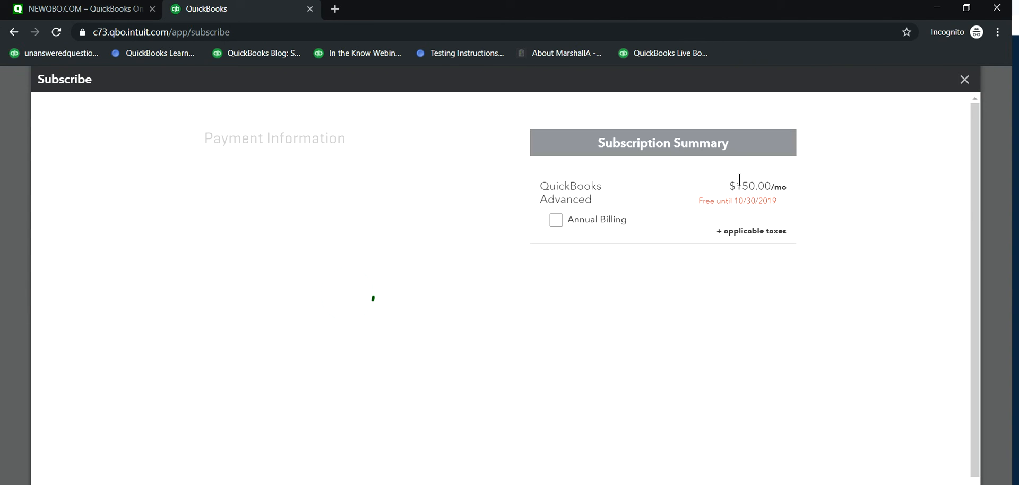
Step: Close the Subscribe page, look over the plans under Billing & Subscription and leave the account settings
click(964, 86)
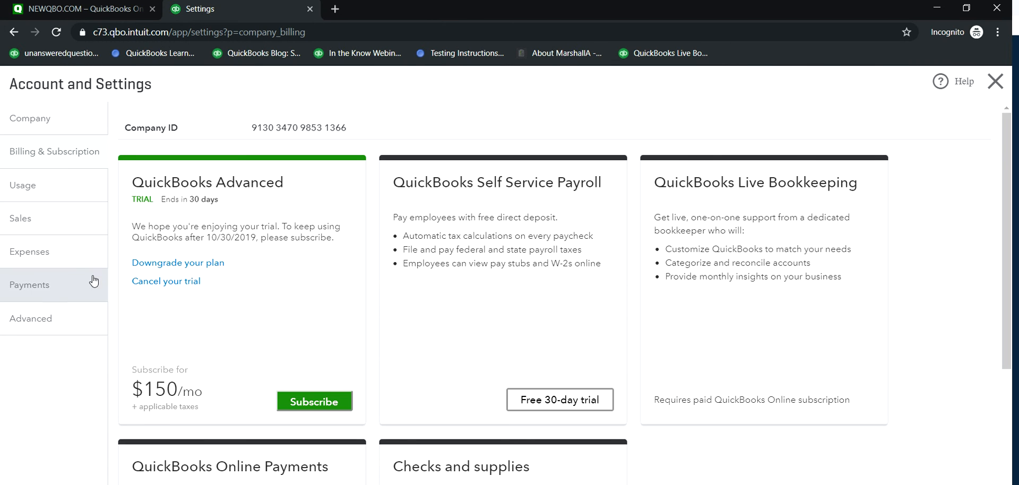
scroll(103, 393, down, 1)
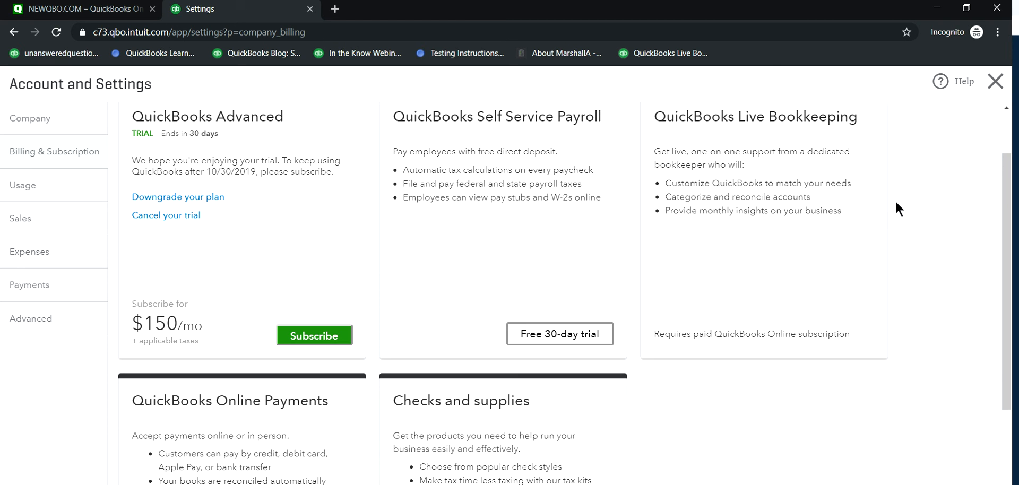
click(996, 83)
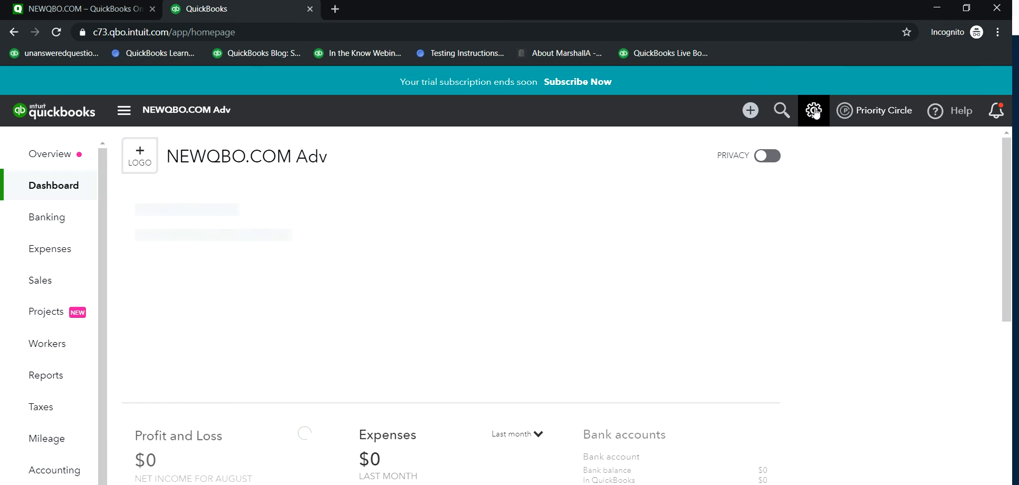
Step: Open the Custom Fields list, check which kinds of information a new custom field can track and close the form
click(814, 111)
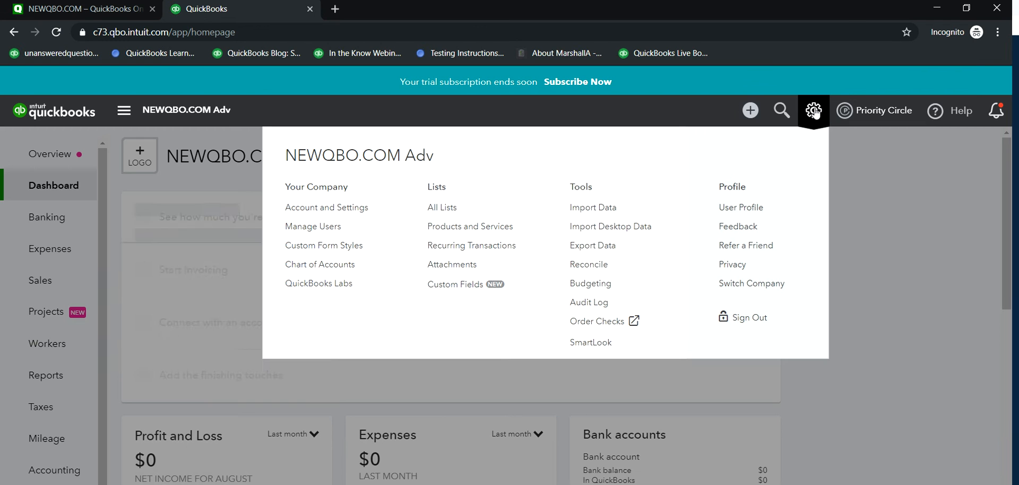
click(444, 295)
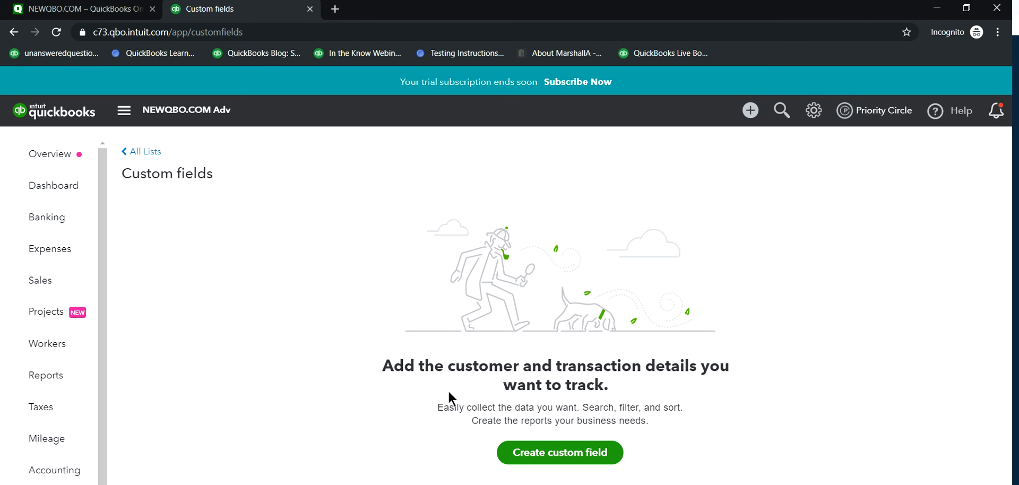
click(560, 455)
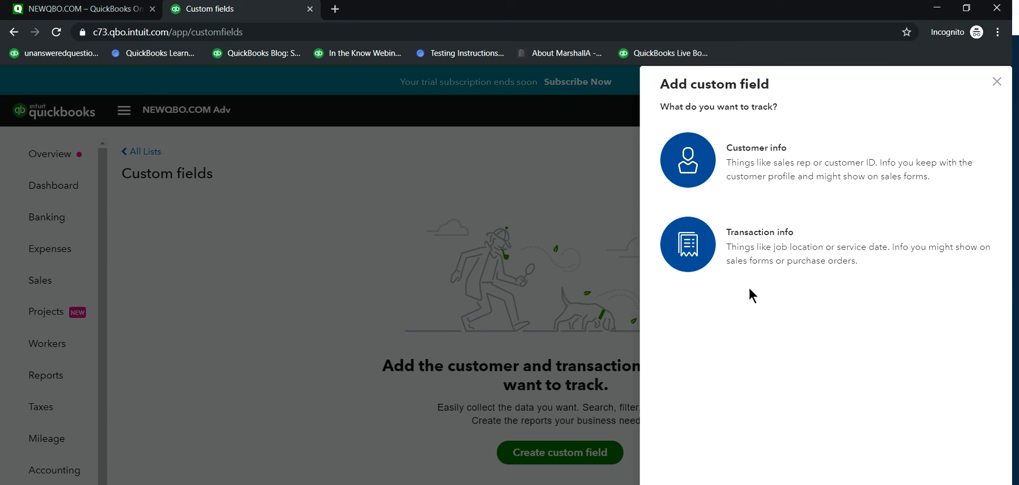
click(997, 82)
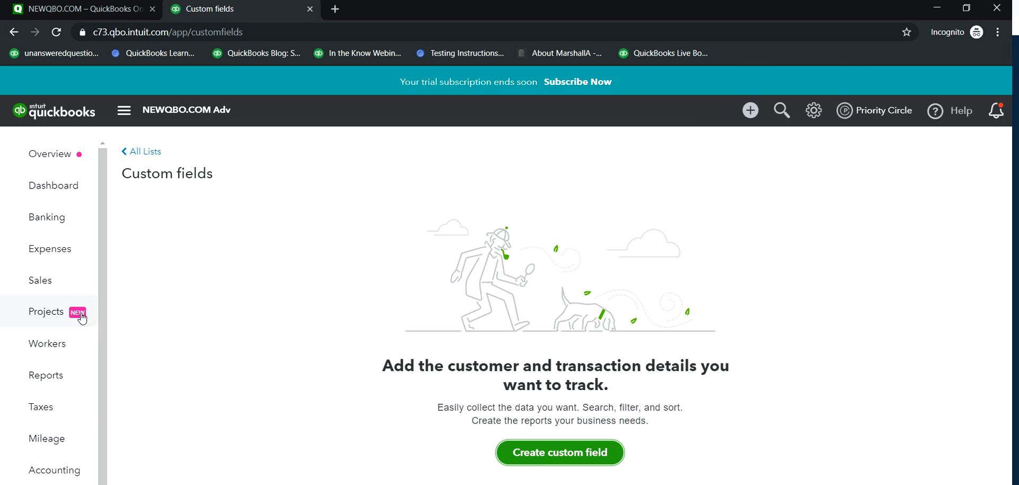
Step: Add a new customer named Customer1 to the Customers list
mouse_move(45, 272)
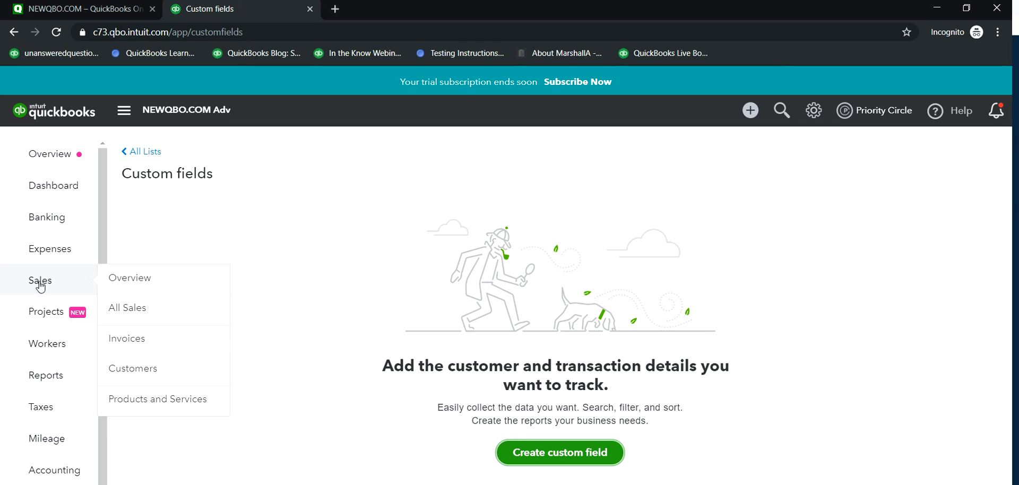
click(125, 369)
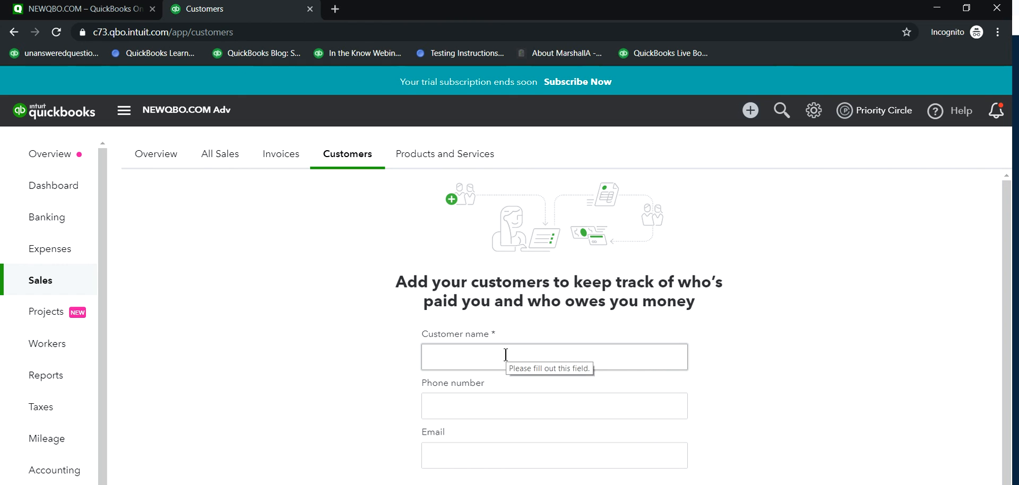
click(486, 358)
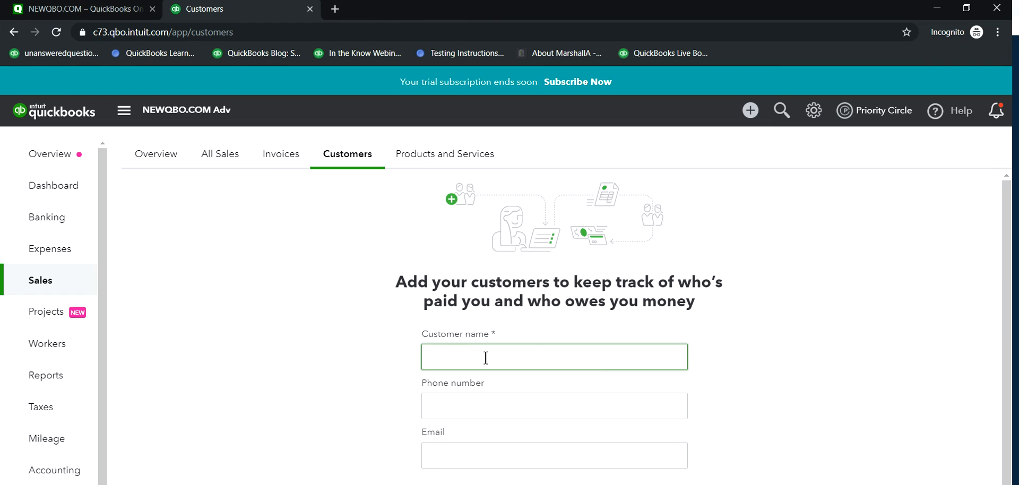
text(Customer1)
click(391, 484)
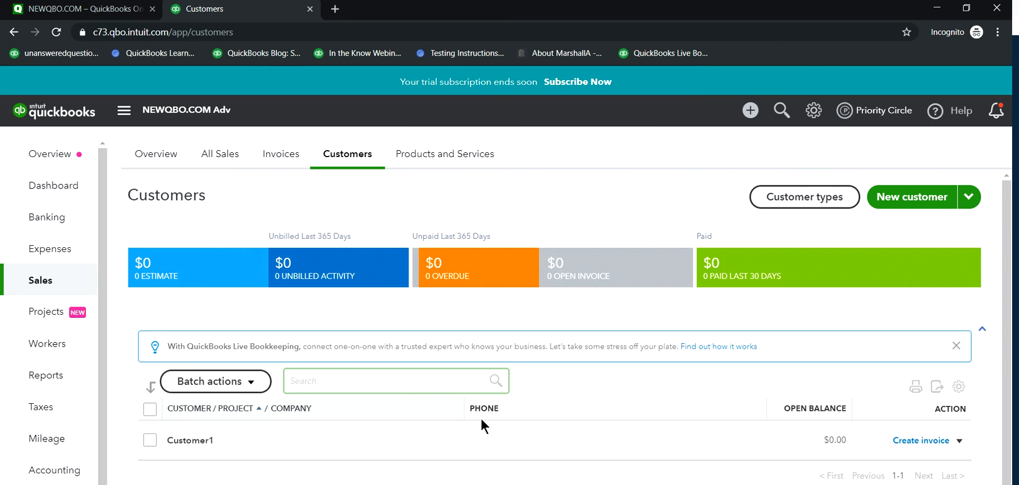
Step: Open Customer1's information for editing, dismiss the location request and start a new custom field from the customer's custom fields
click(189, 443)
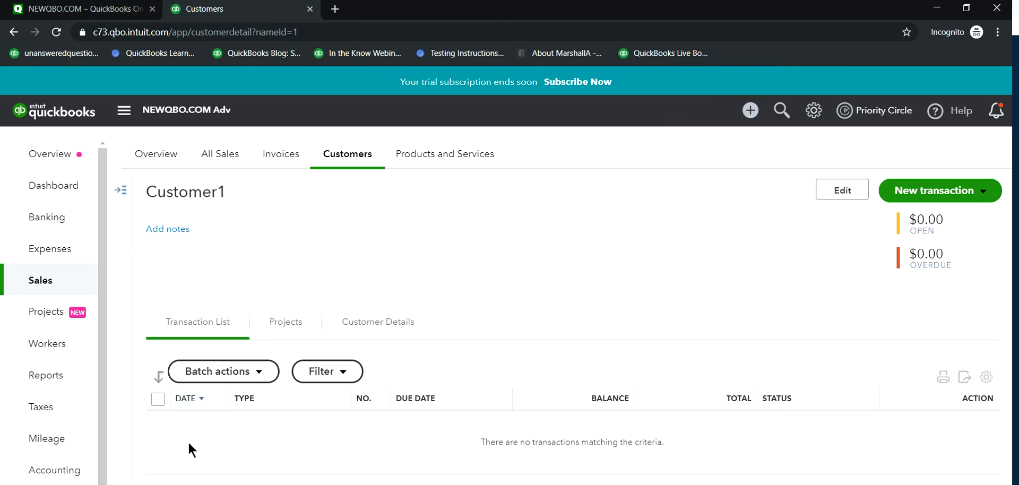
click(834, 195)
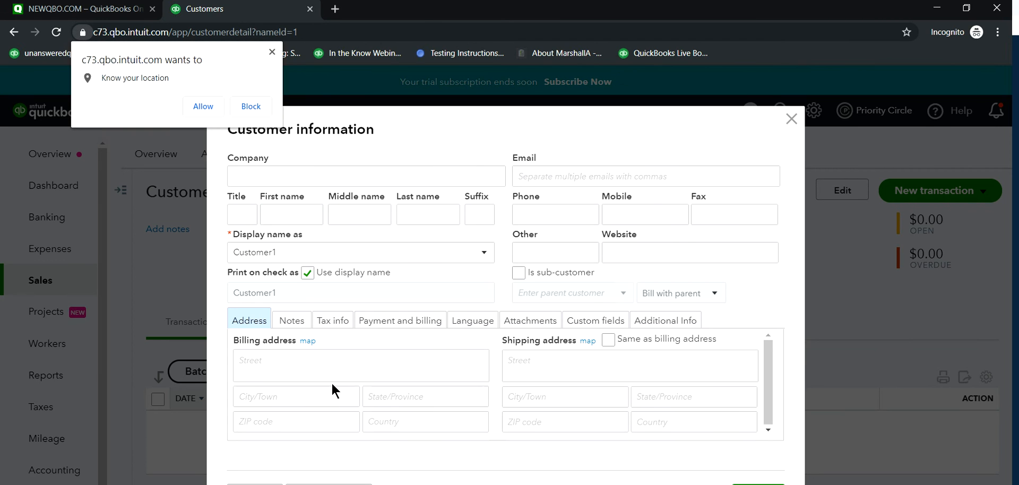
click(272, 52)
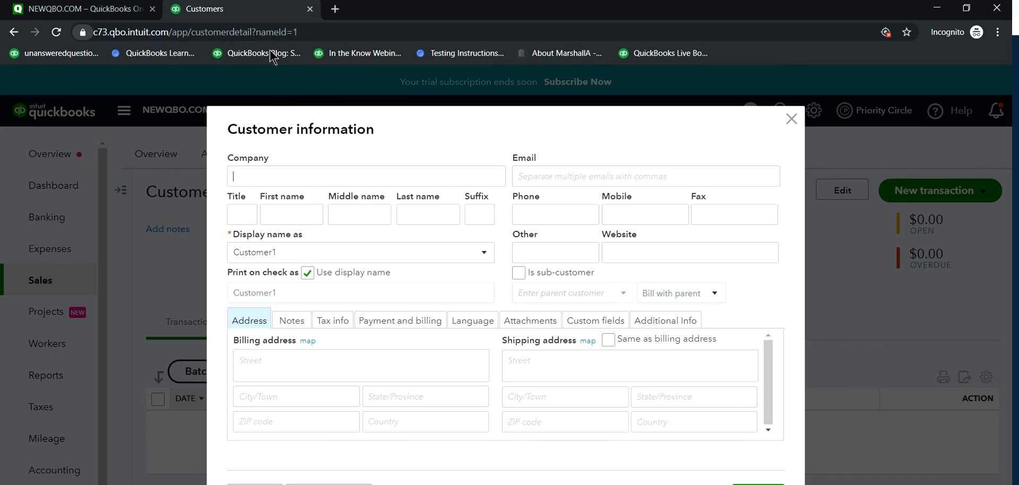
click(595, 324)
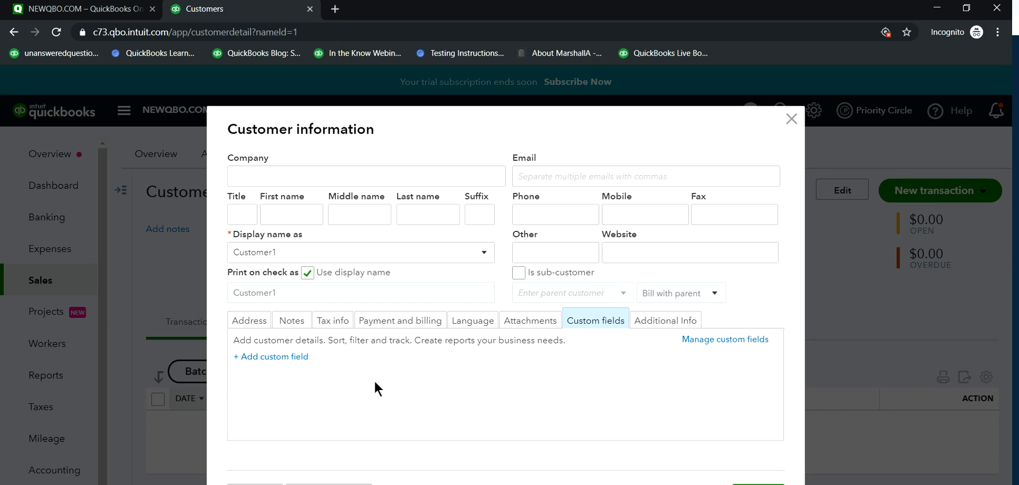
click(275, 360)
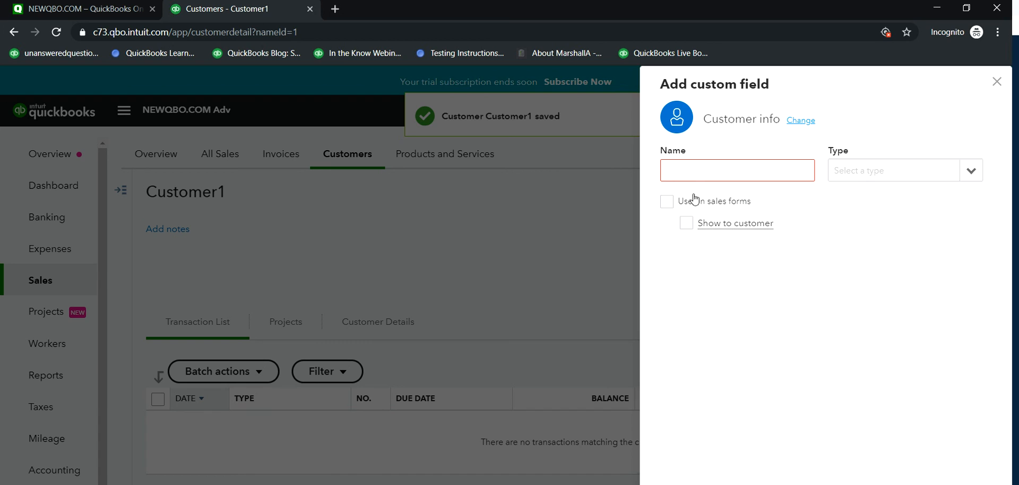
Step: Check the available custom field types, enter the name Sales and discard the new field without saving
click(704, 168)
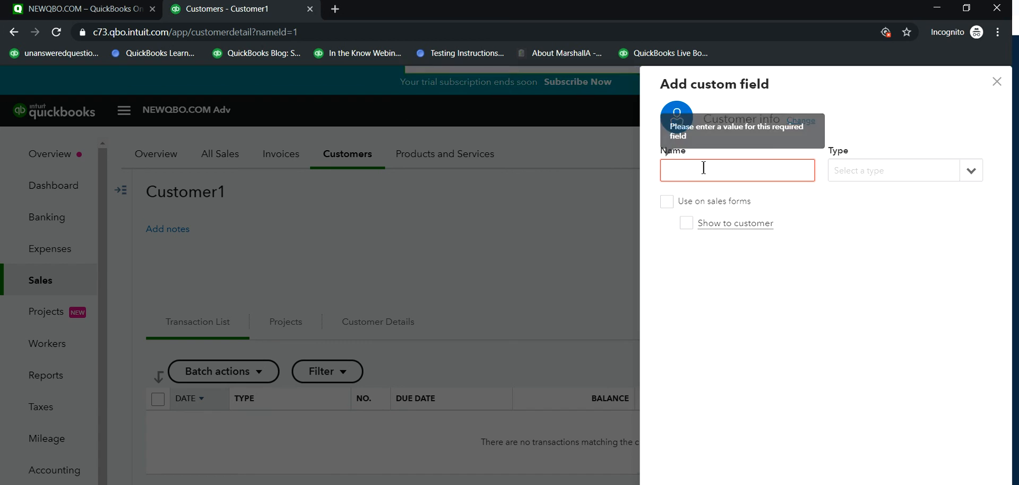
click(976, 180)
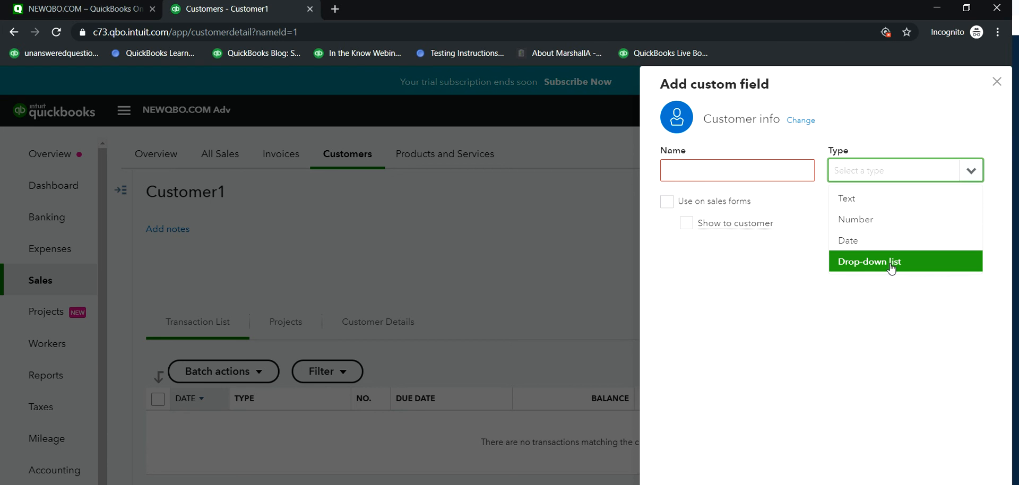
click(740, 171)
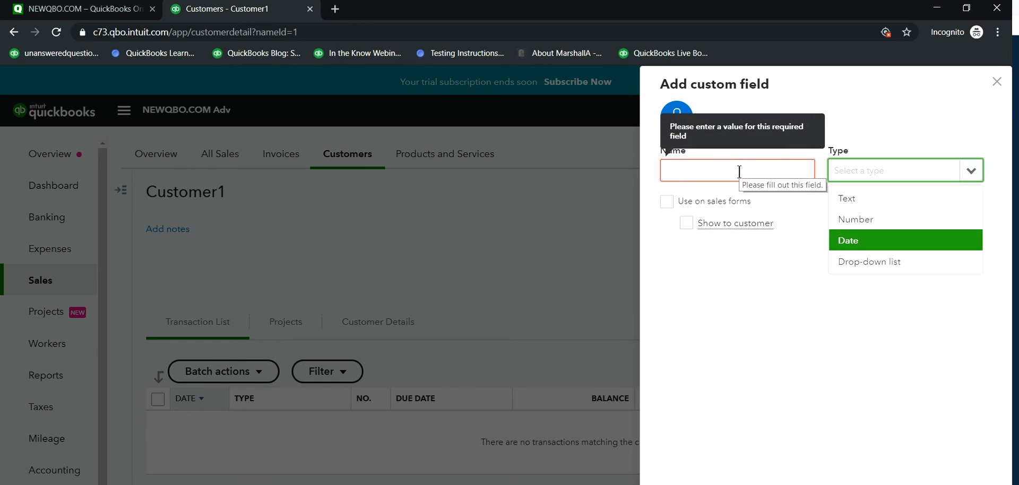
text(Sa;e)
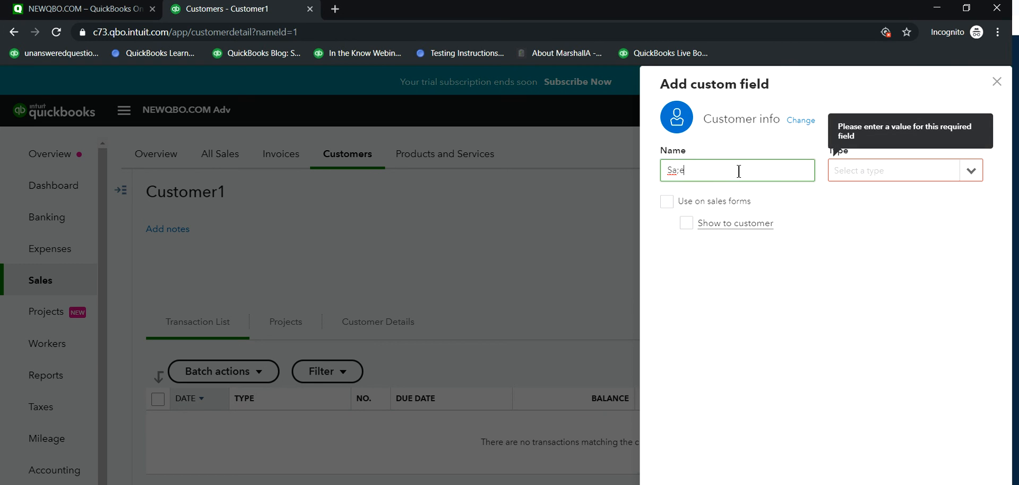
key(BackSpace)
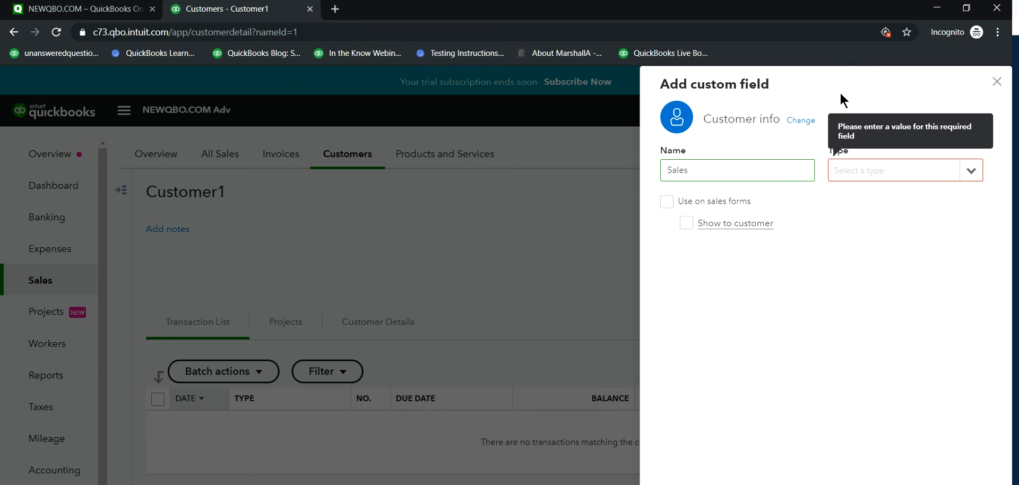
click(997, 81)
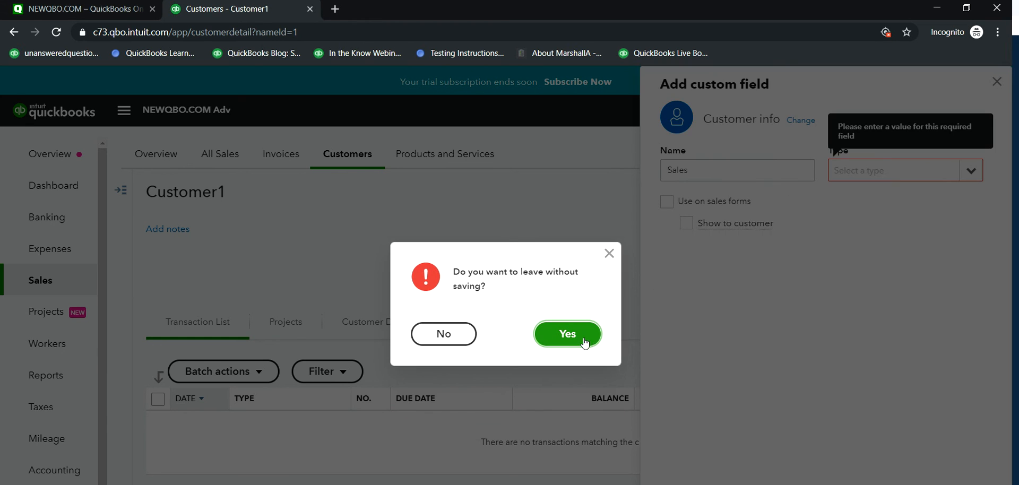
click(584, 344)
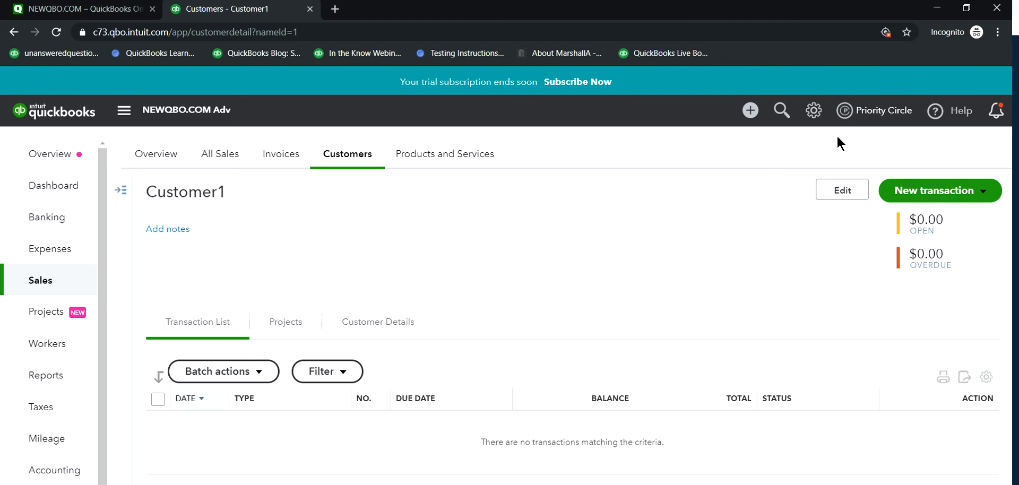
Step: Open Import Data, review the upload page for importing invoices from a CSV file and close it
click(812, 116)
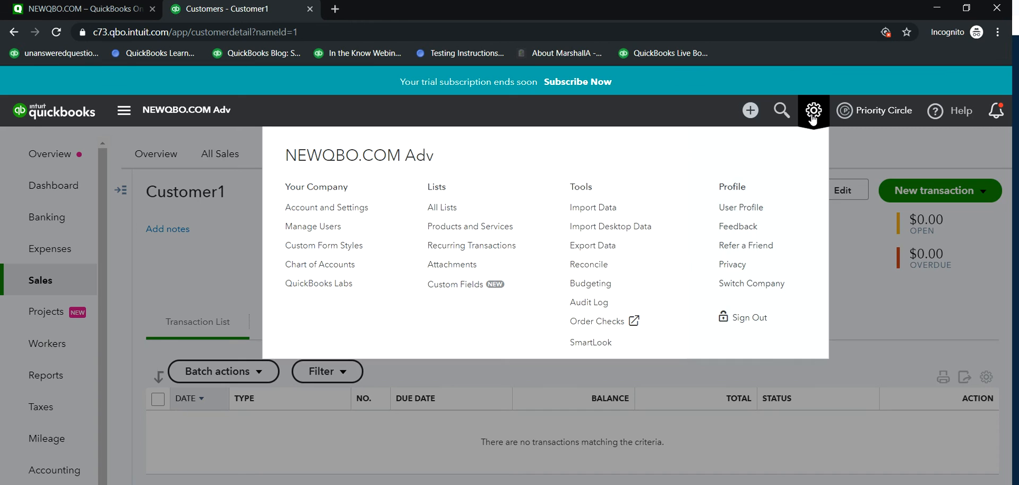
click(581, 212)
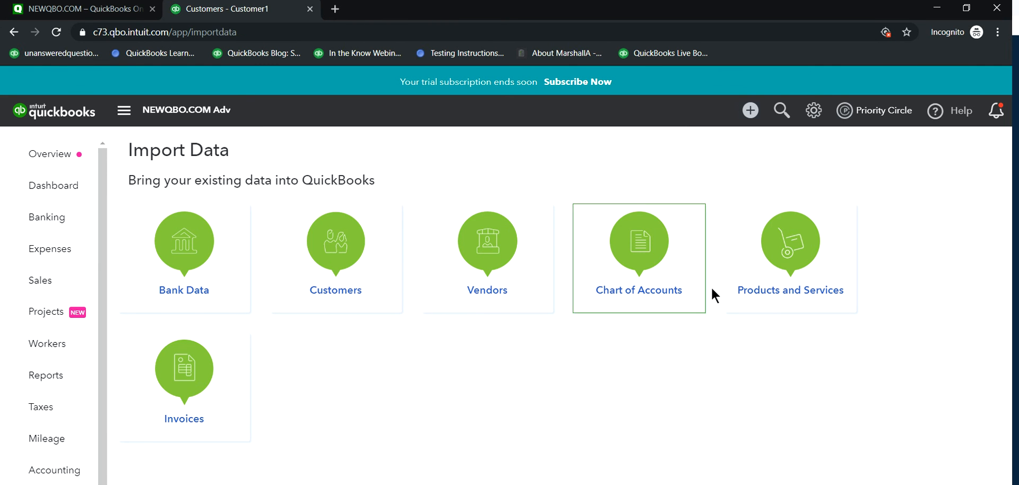
click(185, 389)
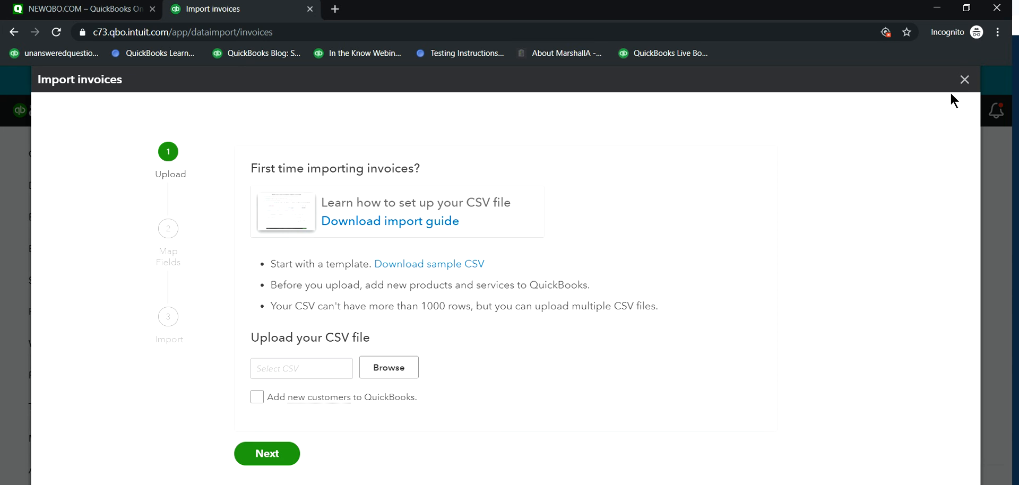
click(965, 79)
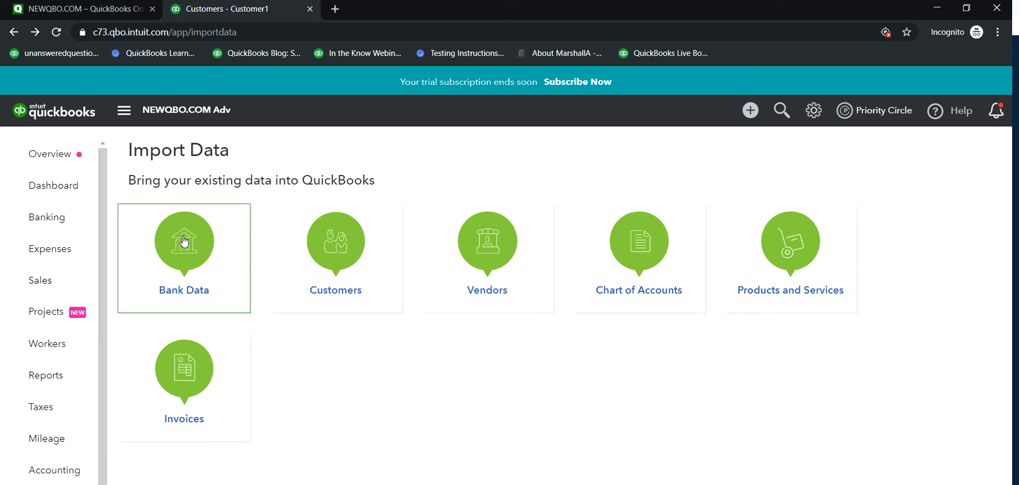
Step: Open the Mileage page to view its trip logging feature
scroll(24, 372, down, 1)
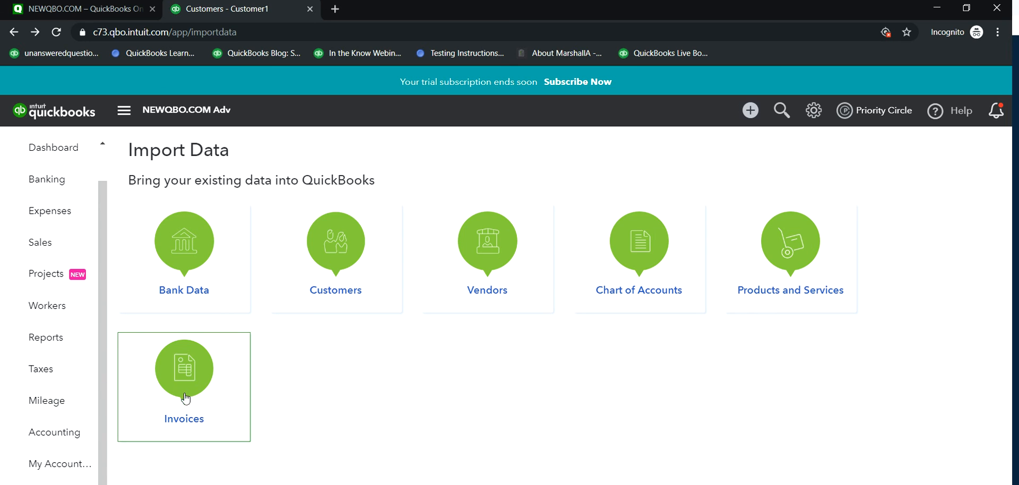
click(41, 407)
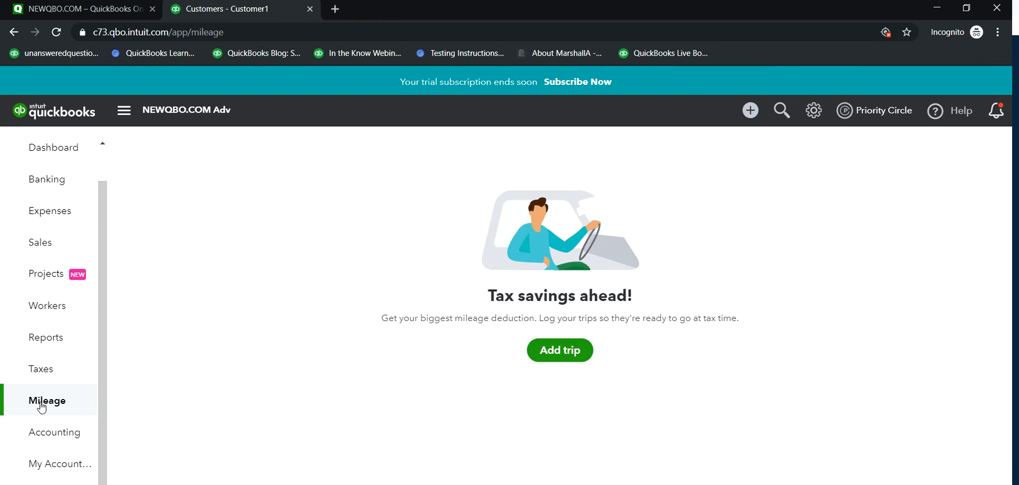
Step: Open the company Overview from the Dashboard and review the company setup, banking activity, common issues and transaction volume sections
click(60, 150)
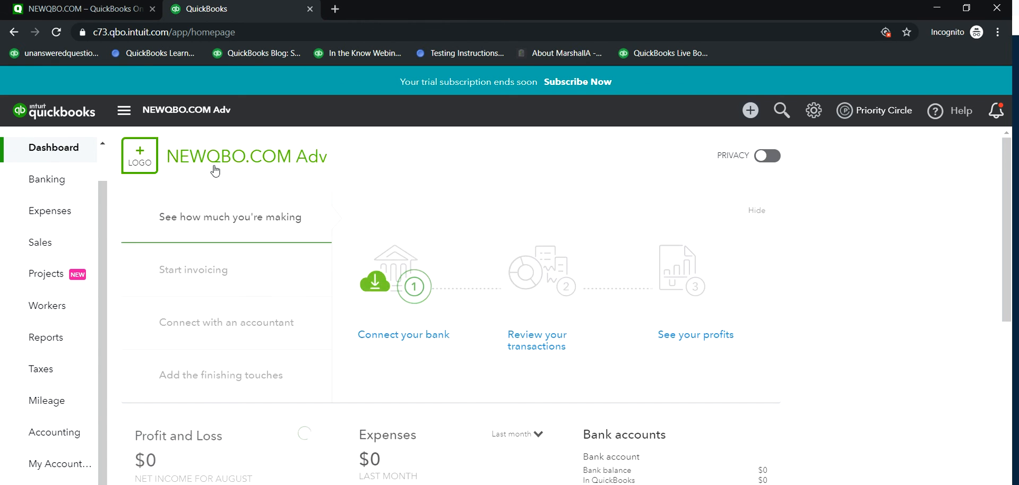
scroll(48, 160, up, 1)
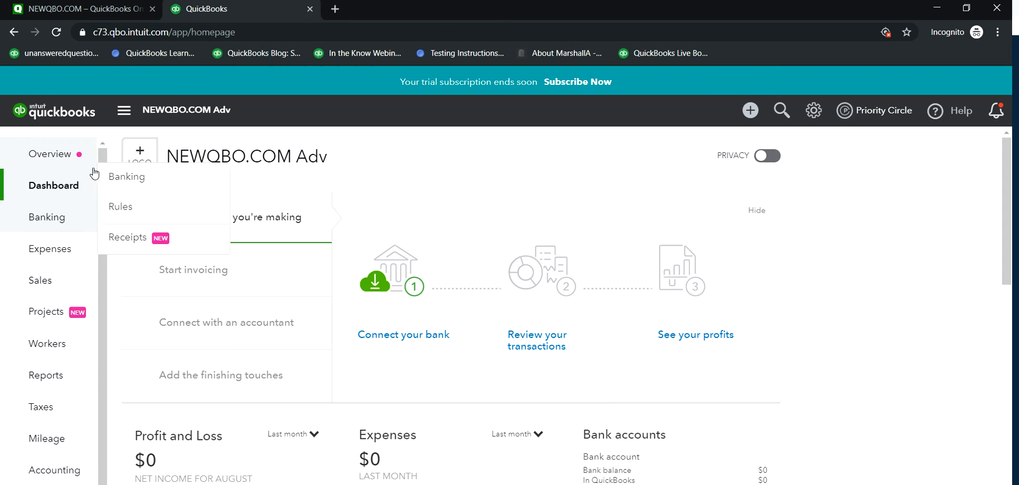
click(43, 162)
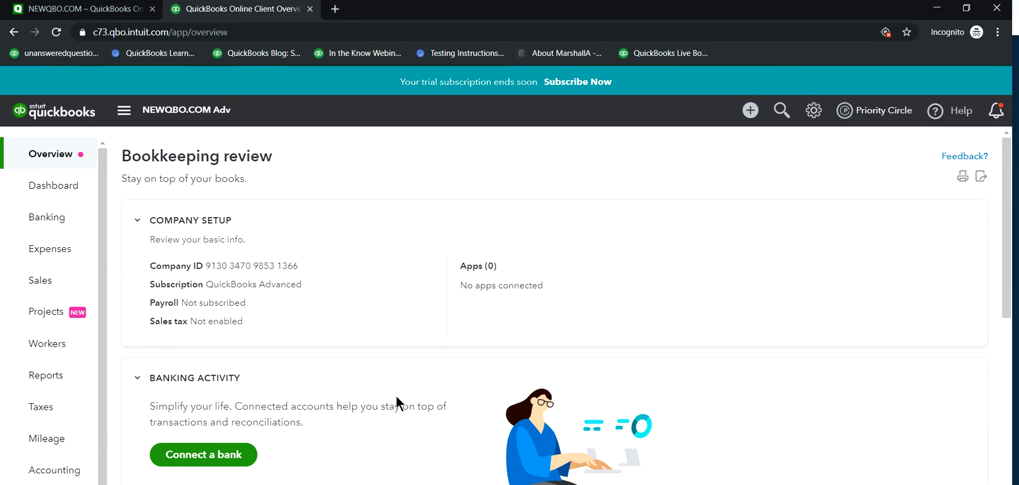
scroll(491, 454, down, 5)
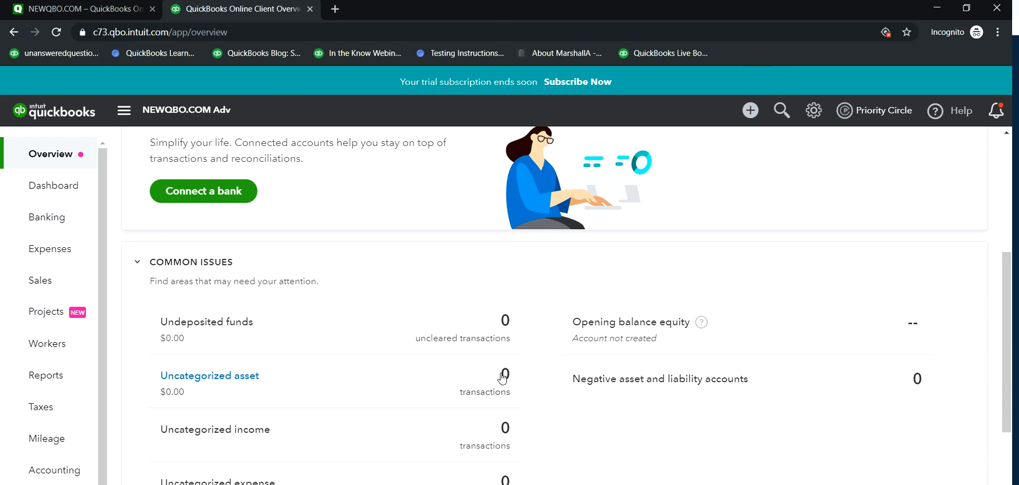
scroll(559, 426, down, 2)
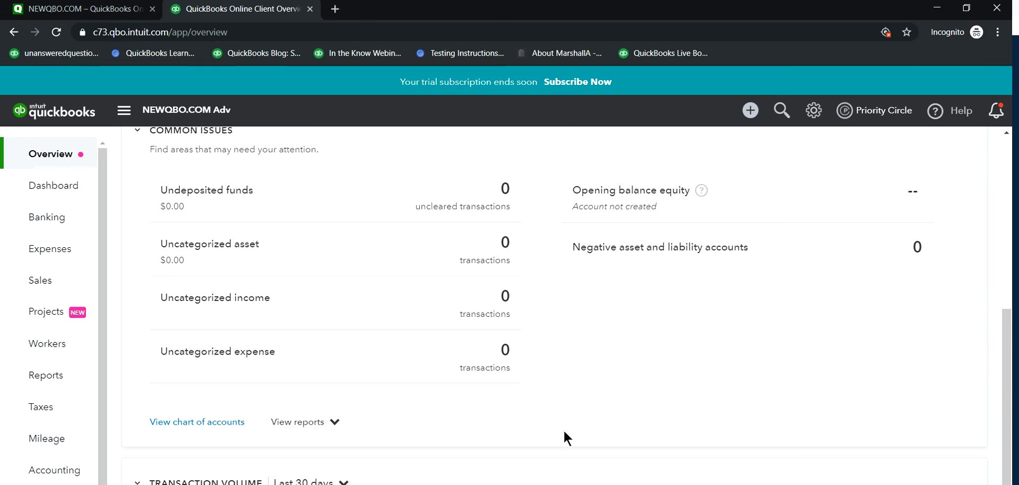
scroll(578, 426, up, 1)
scroll(578, 430, down, 3)
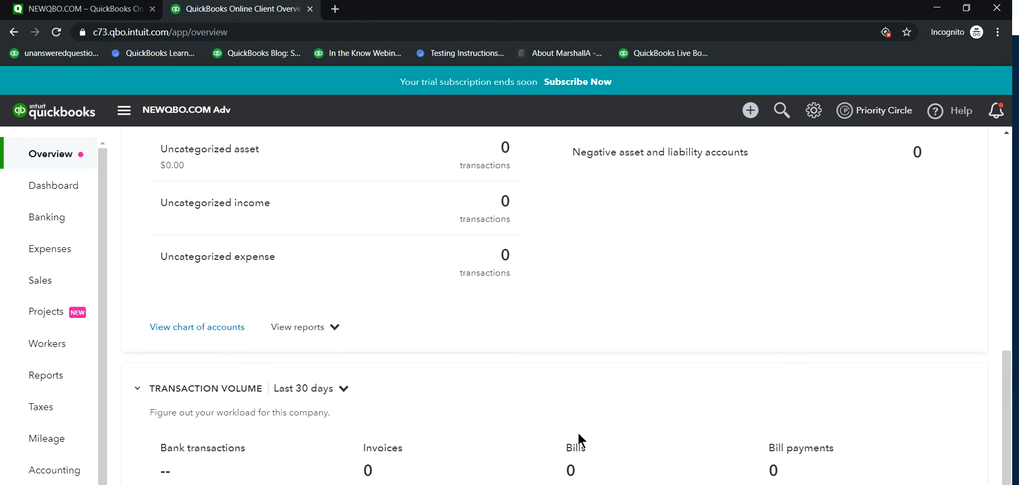
scroll(578, 431, up, 4)
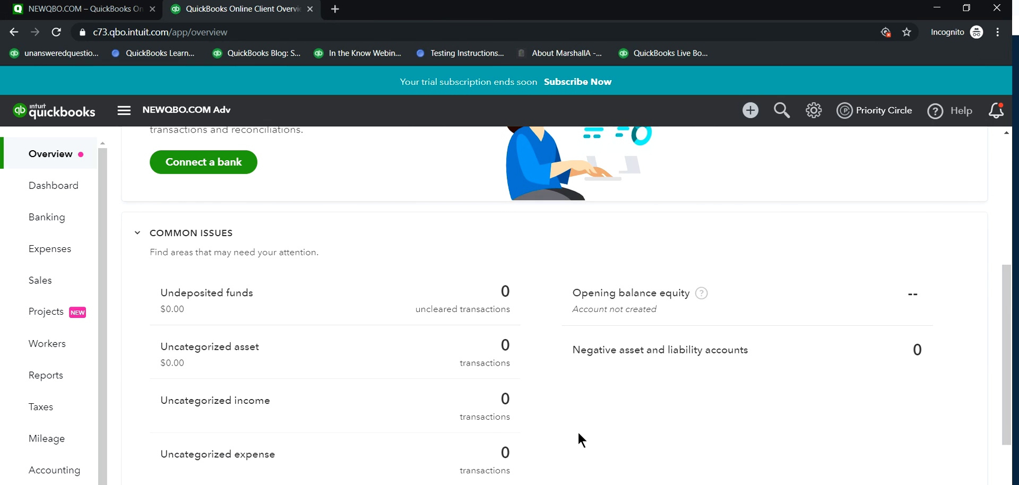
scroll(577, 431, up, 1)
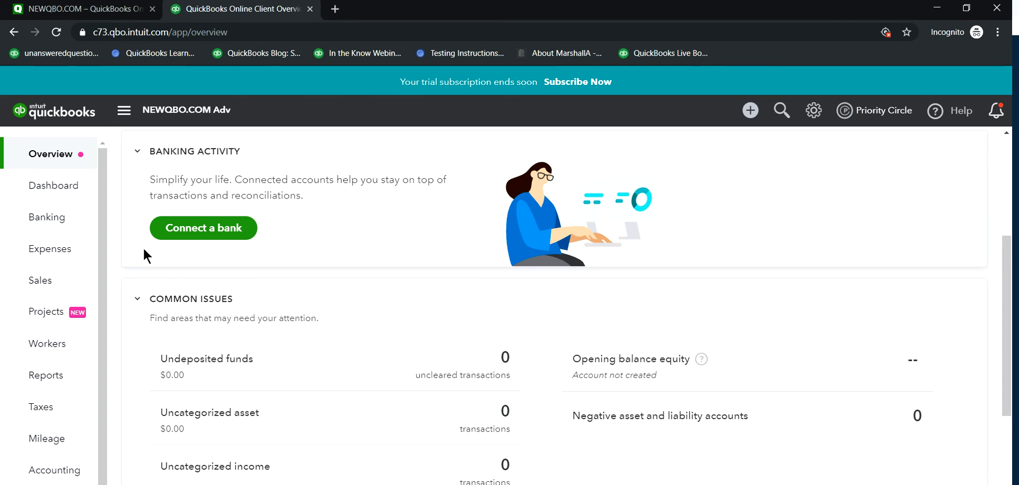
Step: Return to the Dashboard and view the Billing & Subscription options in the company's Account and Settings
click(46, 187)
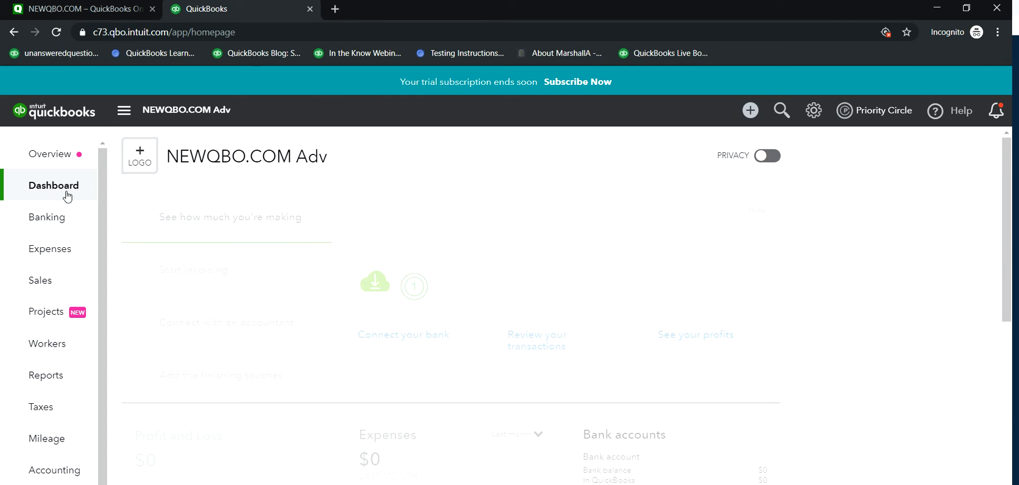
scroll(62, 252, down, 1)
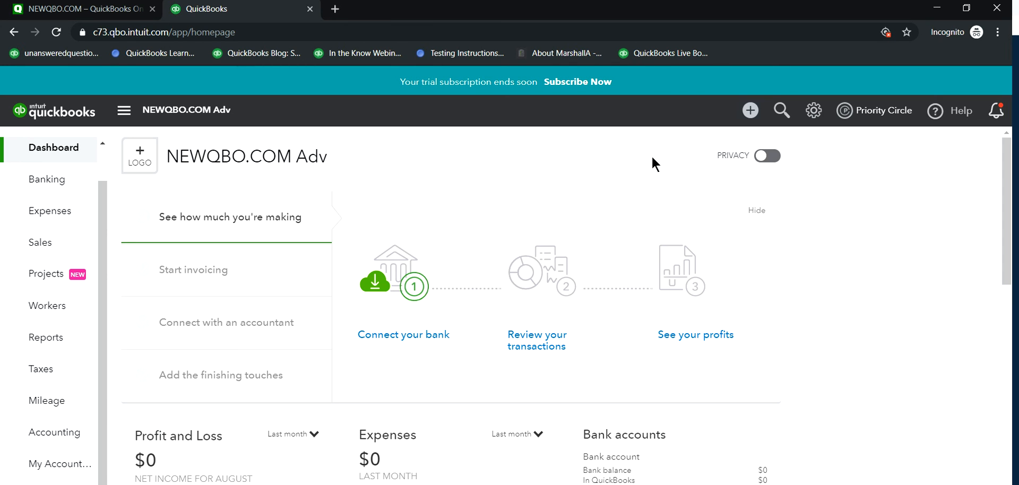
click(812, 113)
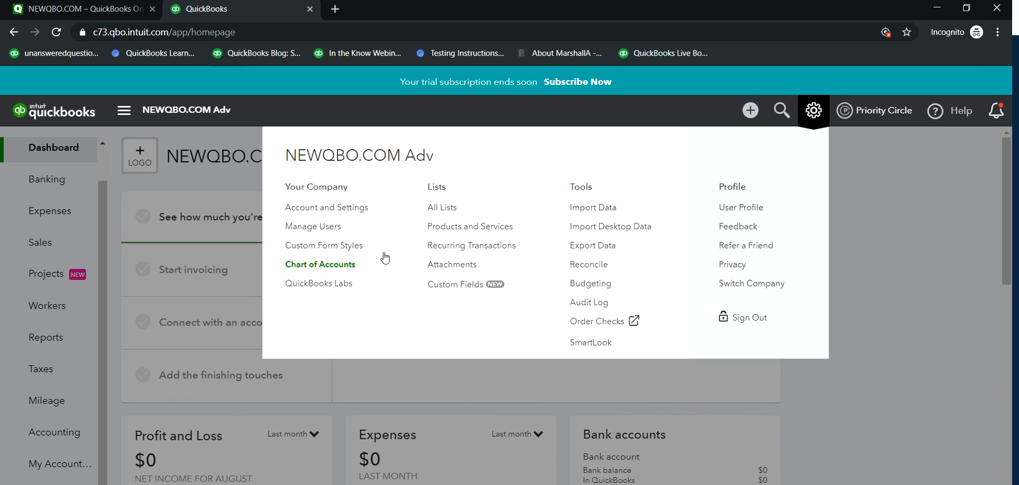
click(341, 215)
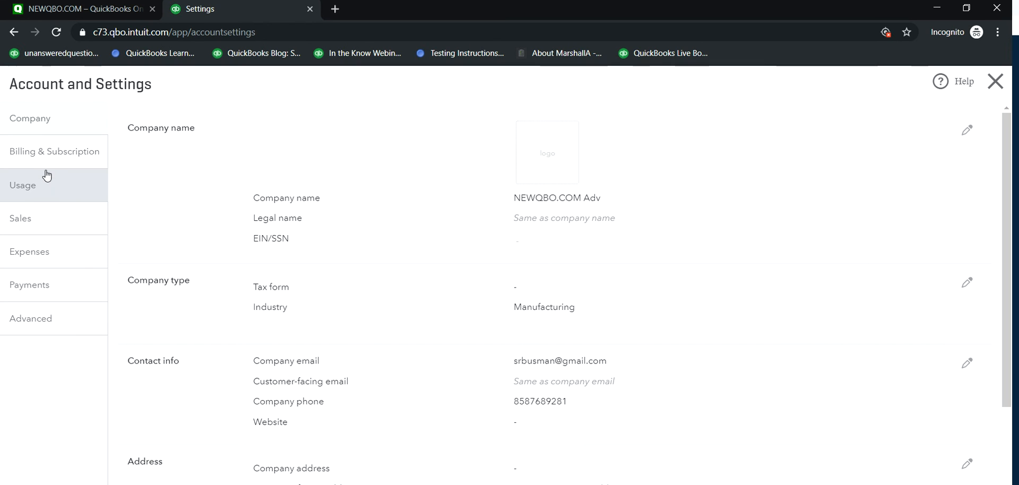
click(48, 152)
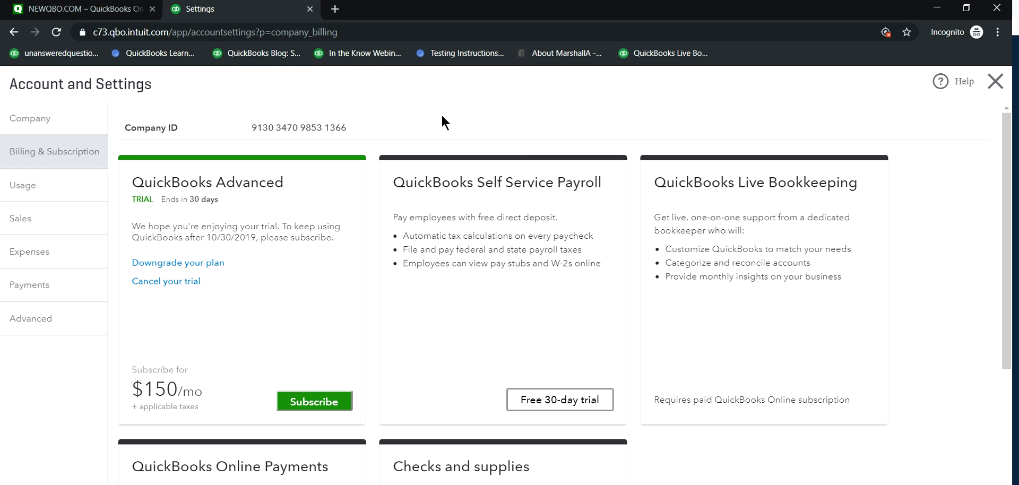
Step: Open the QuickBooks sign-up offer from the NEWQBO.COM site's banner ad and close the Settings page
click(48, 9)
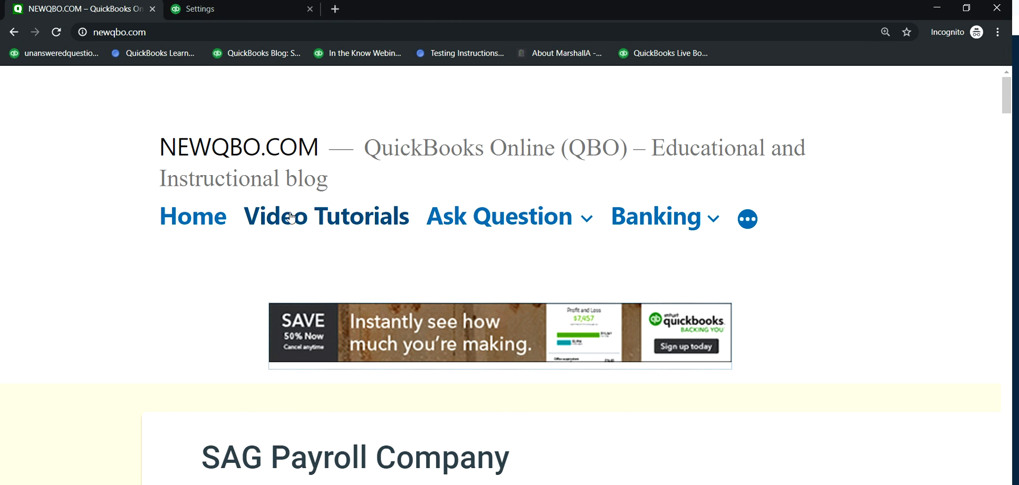
click(388, 338)
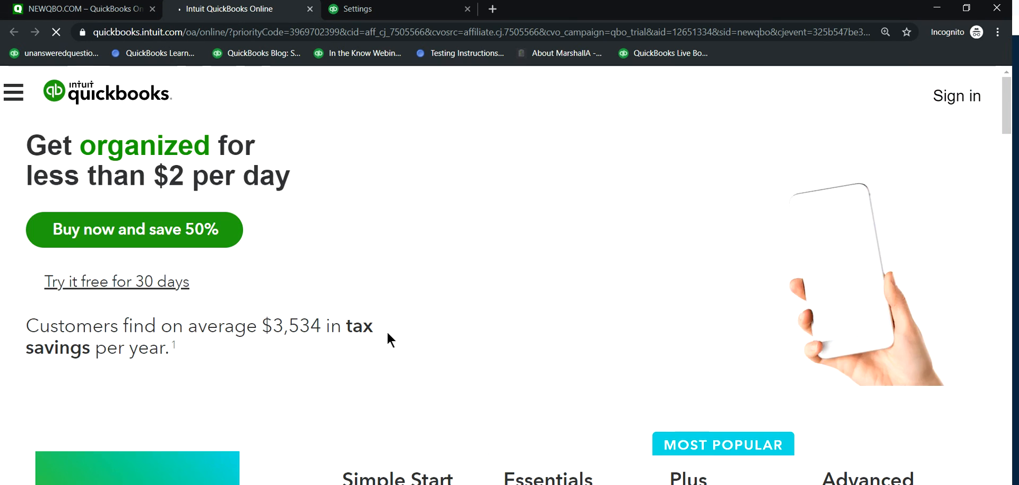
scroll(626, 386, down, 4)
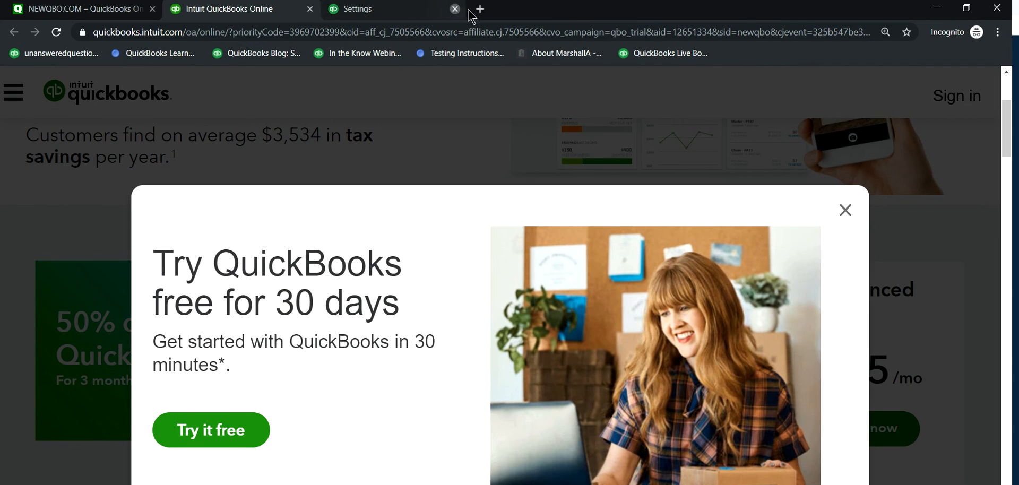
click(468, 9)
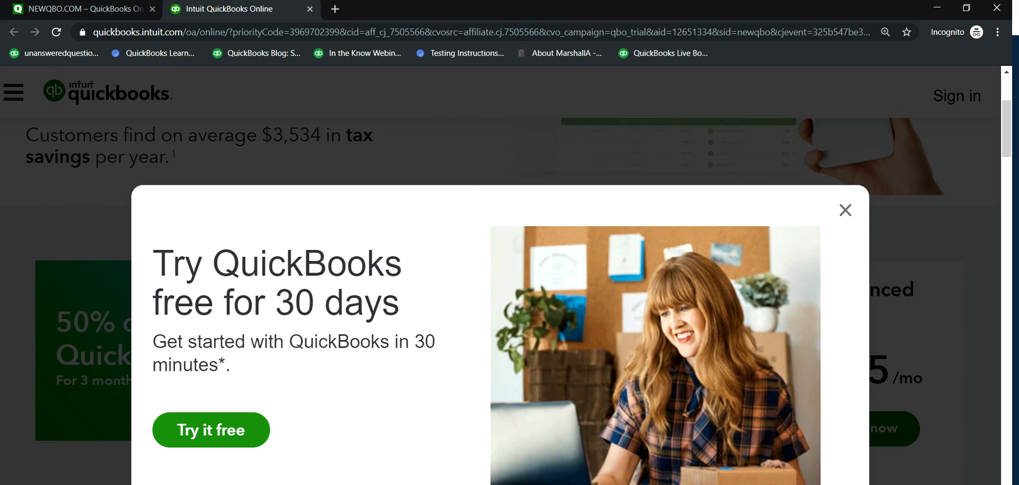
Step: Switch to the Photos app and advance from the QuickBooks Online Advanced title image to the YouTube subscribe image
key(alt+Tab)
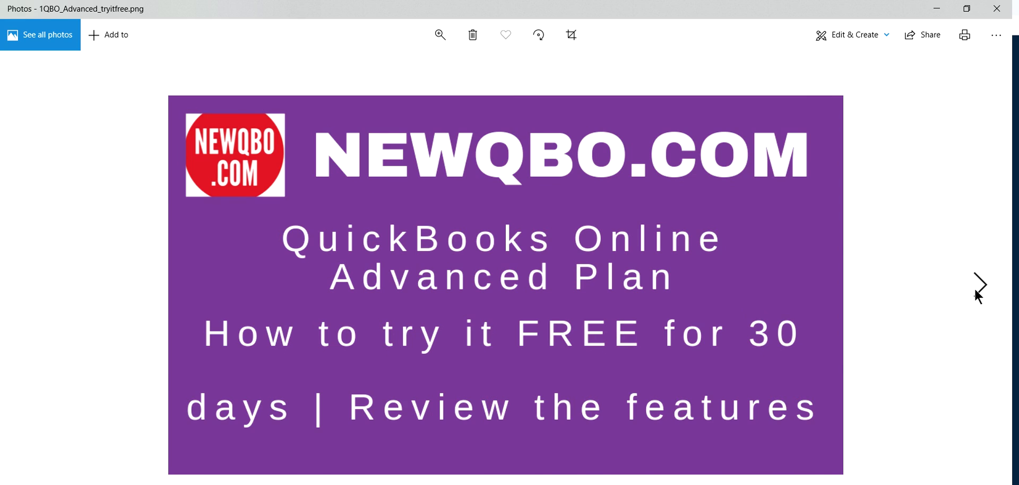
click(975, 291)
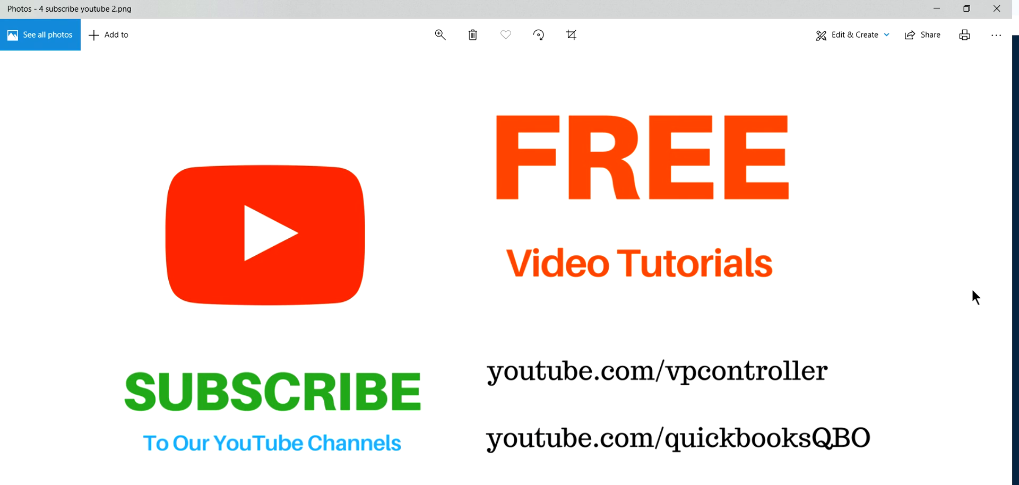